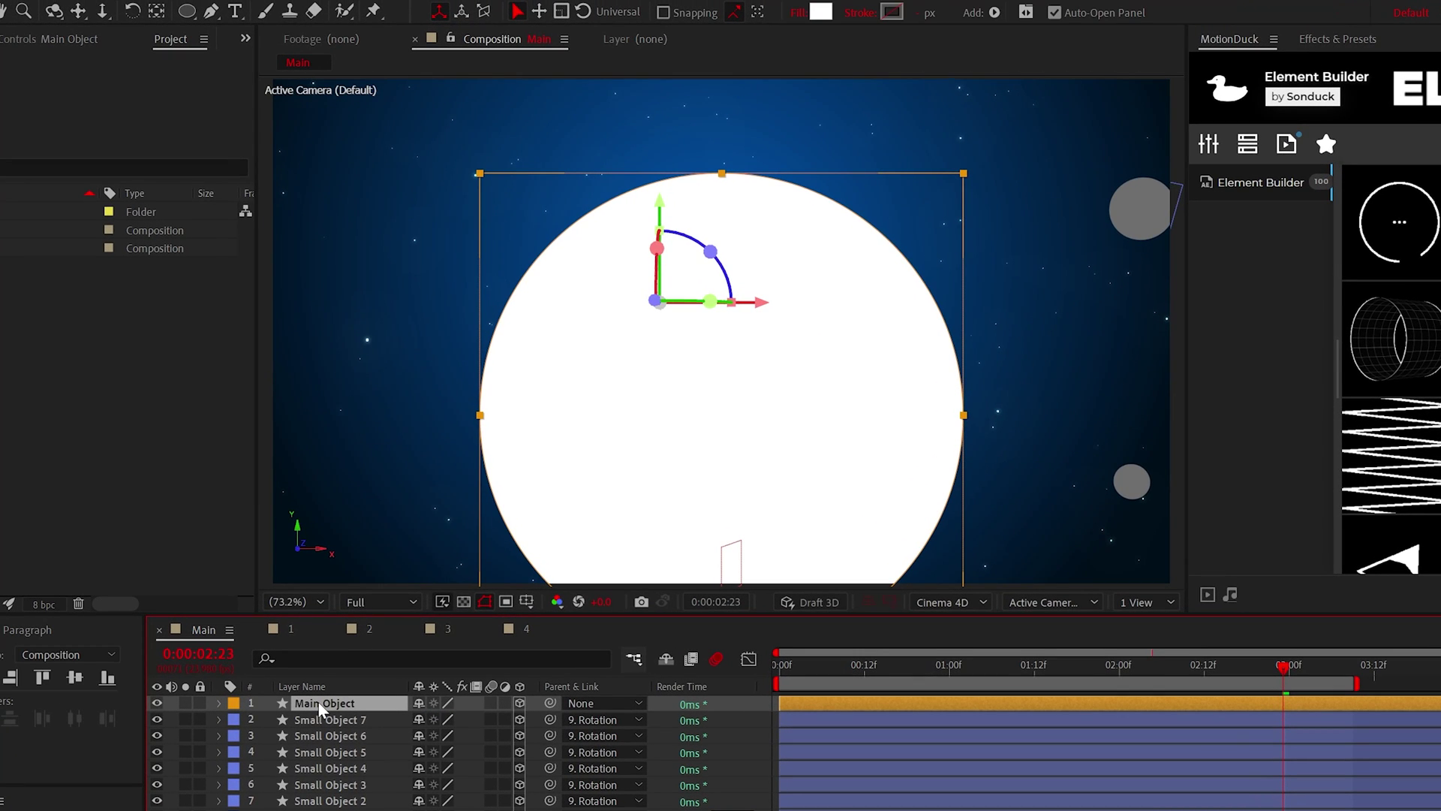
# - Add a Gradient Overlay layer style to the Main Object layer and reveal its properties
pyautogui.rightClick(318, 701)
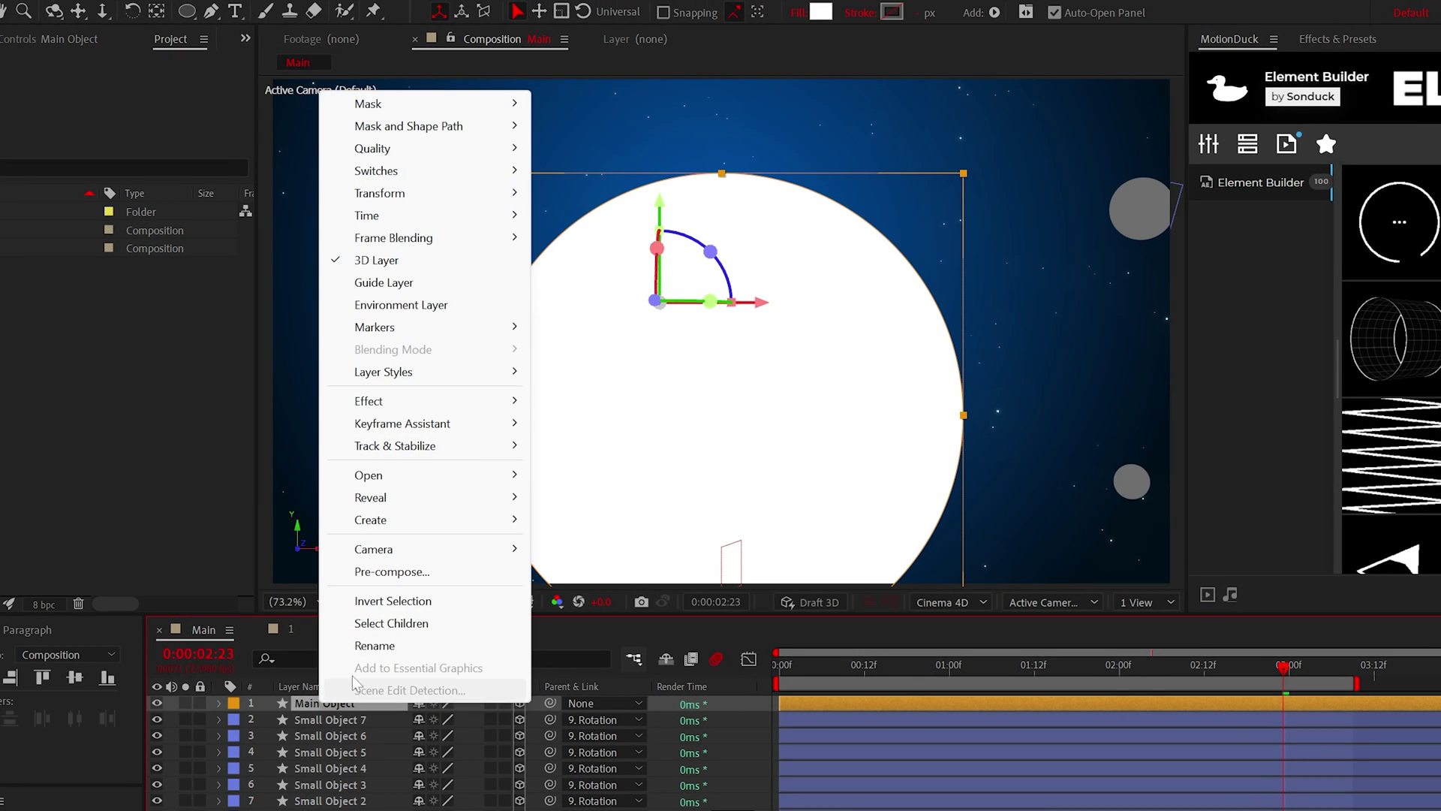
pyautogui.moveTo(399, 377)
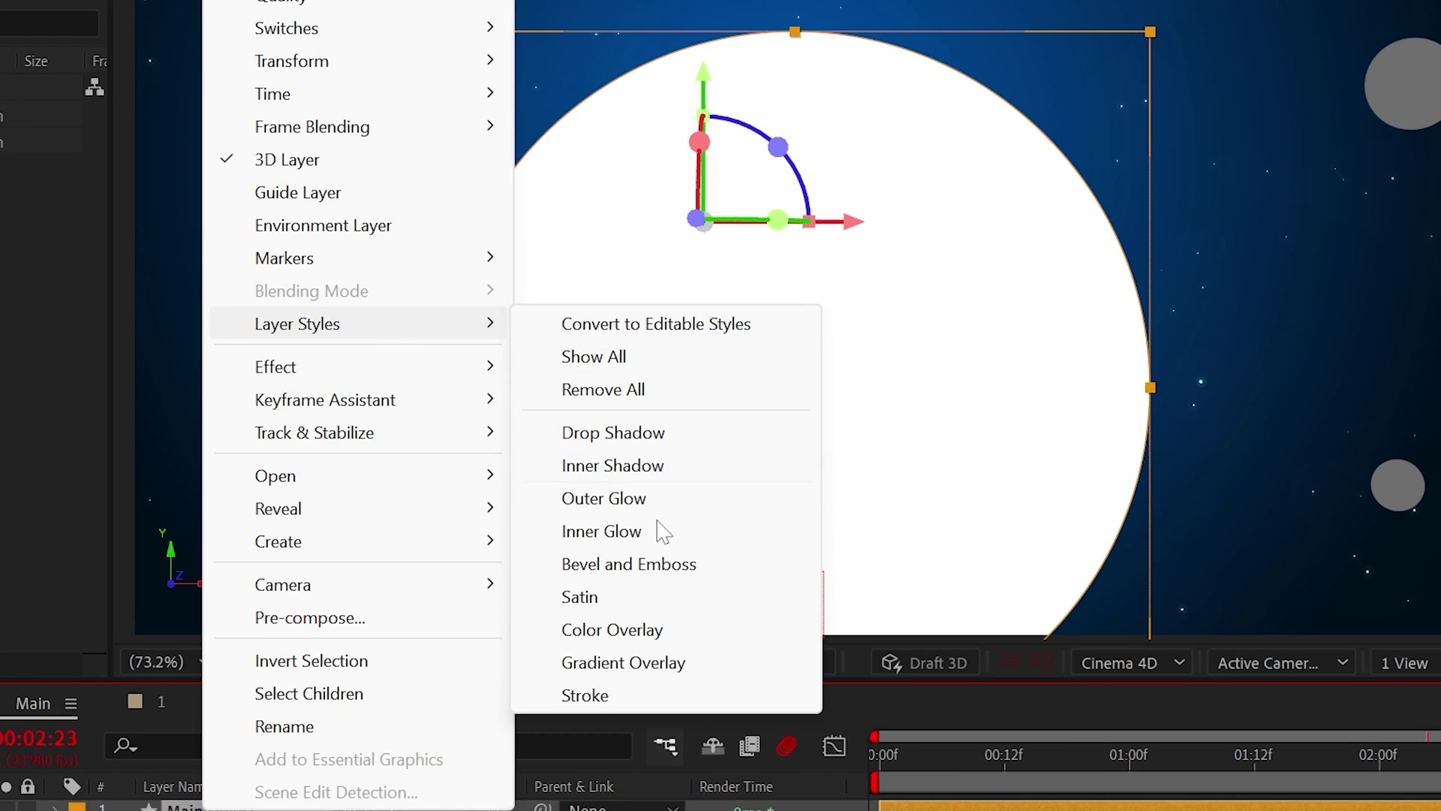
pyautogui.click(702, 662)
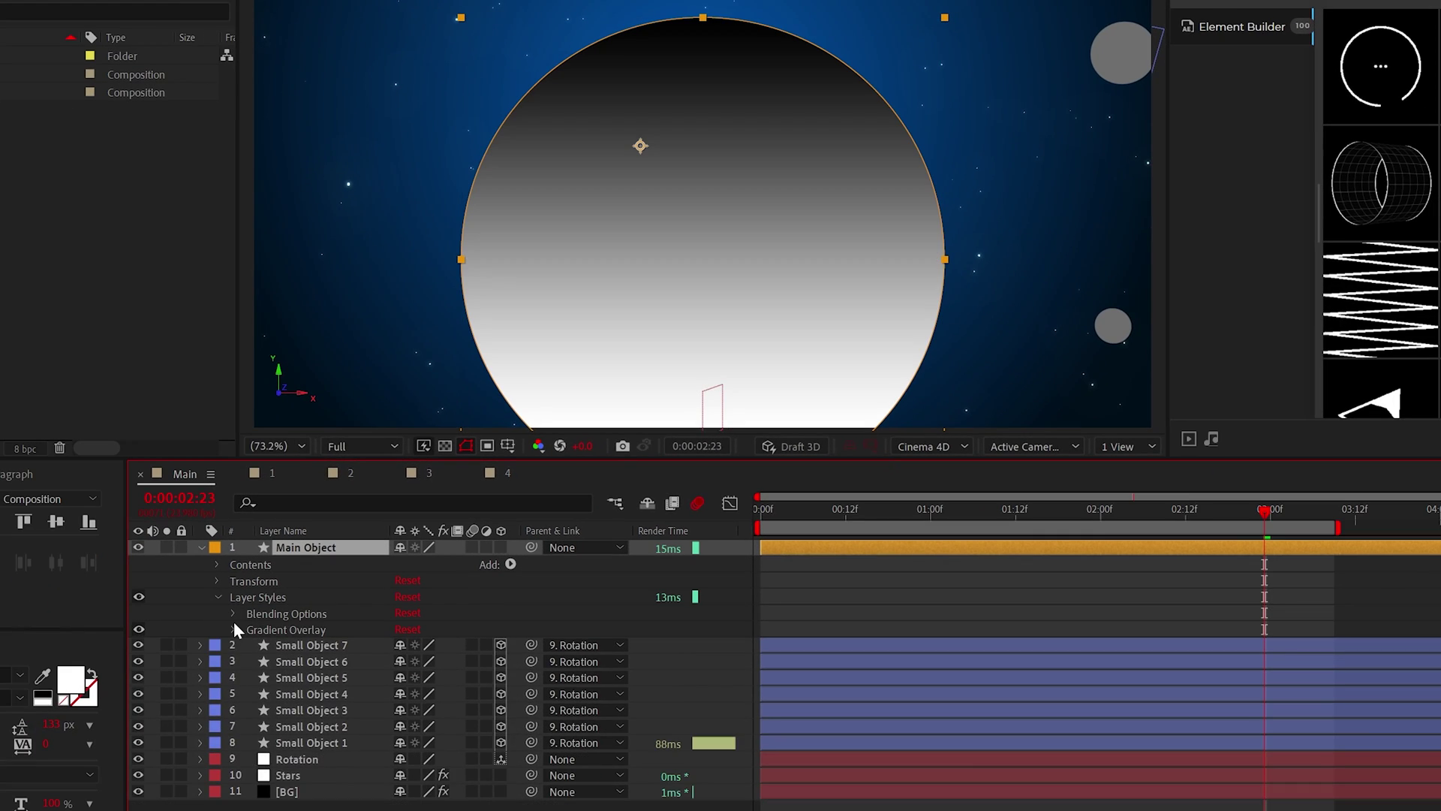
pyautogui.click(233, 629)
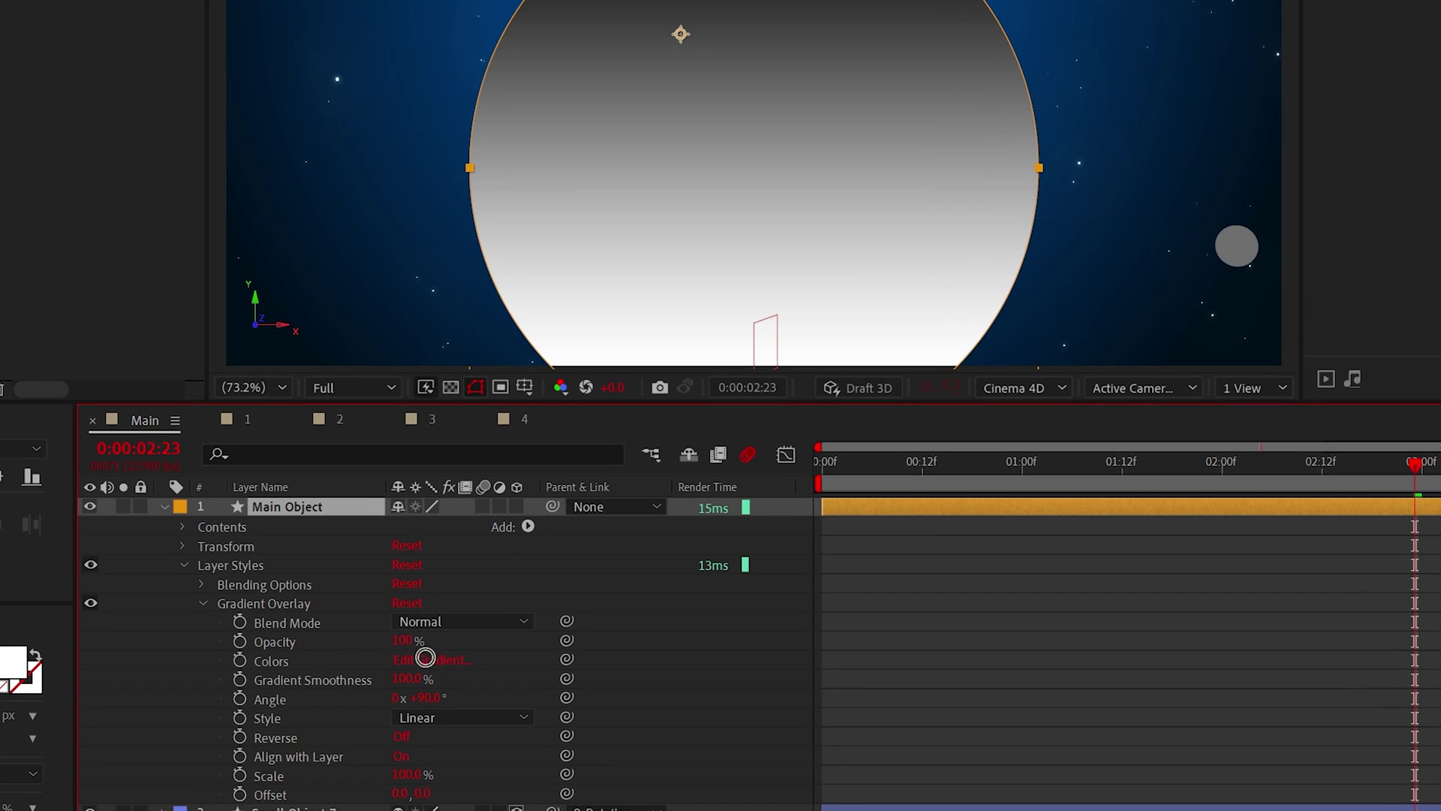
# - Edit the overlay's gradient colours to run from dark navy 000E1C at the start to bright blue 0082FF at the end
pyautogui.click(425, 659)
pyautogui.click(674, 469)
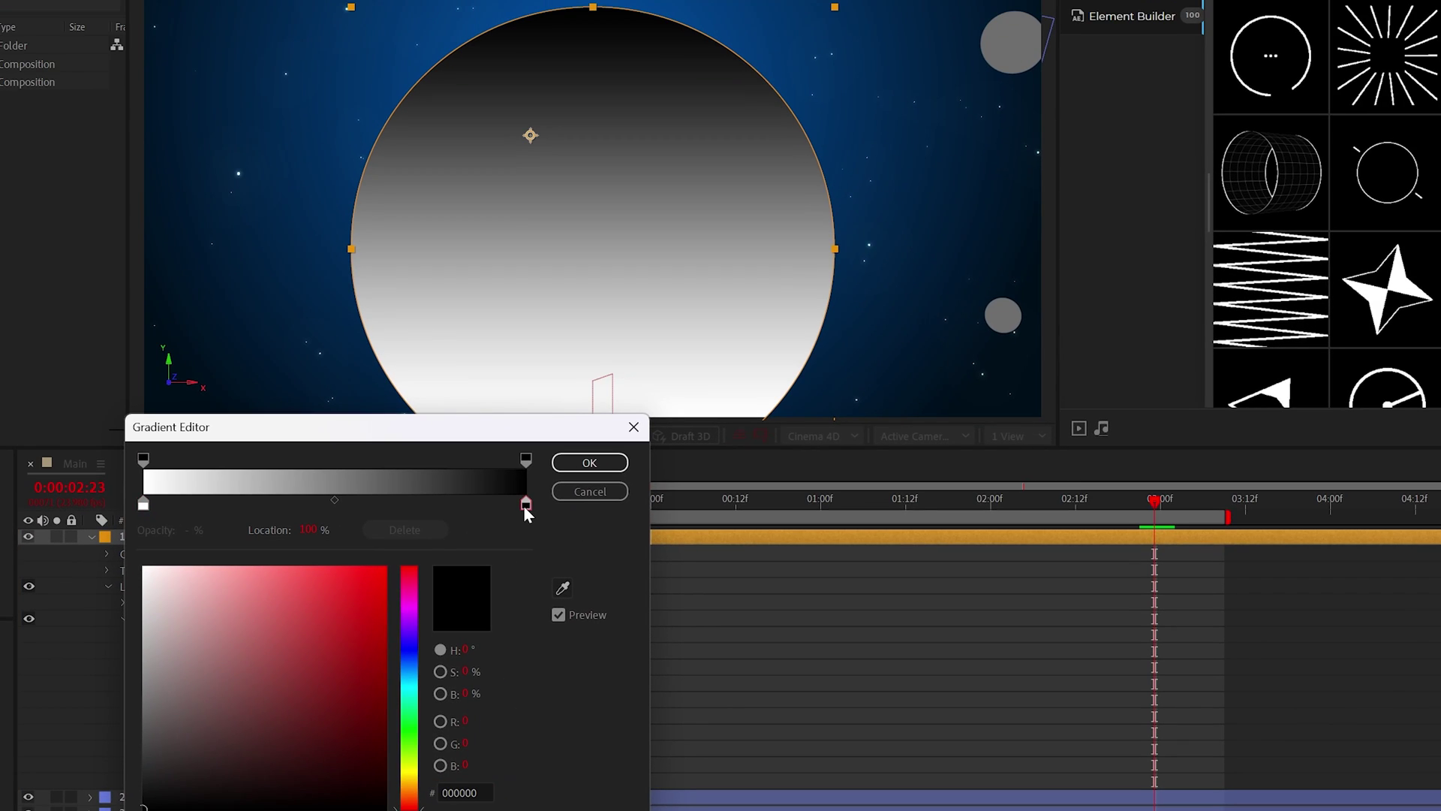
pyautogui.moveTo(402, 661); pyautogui.dragTo(410, 668)
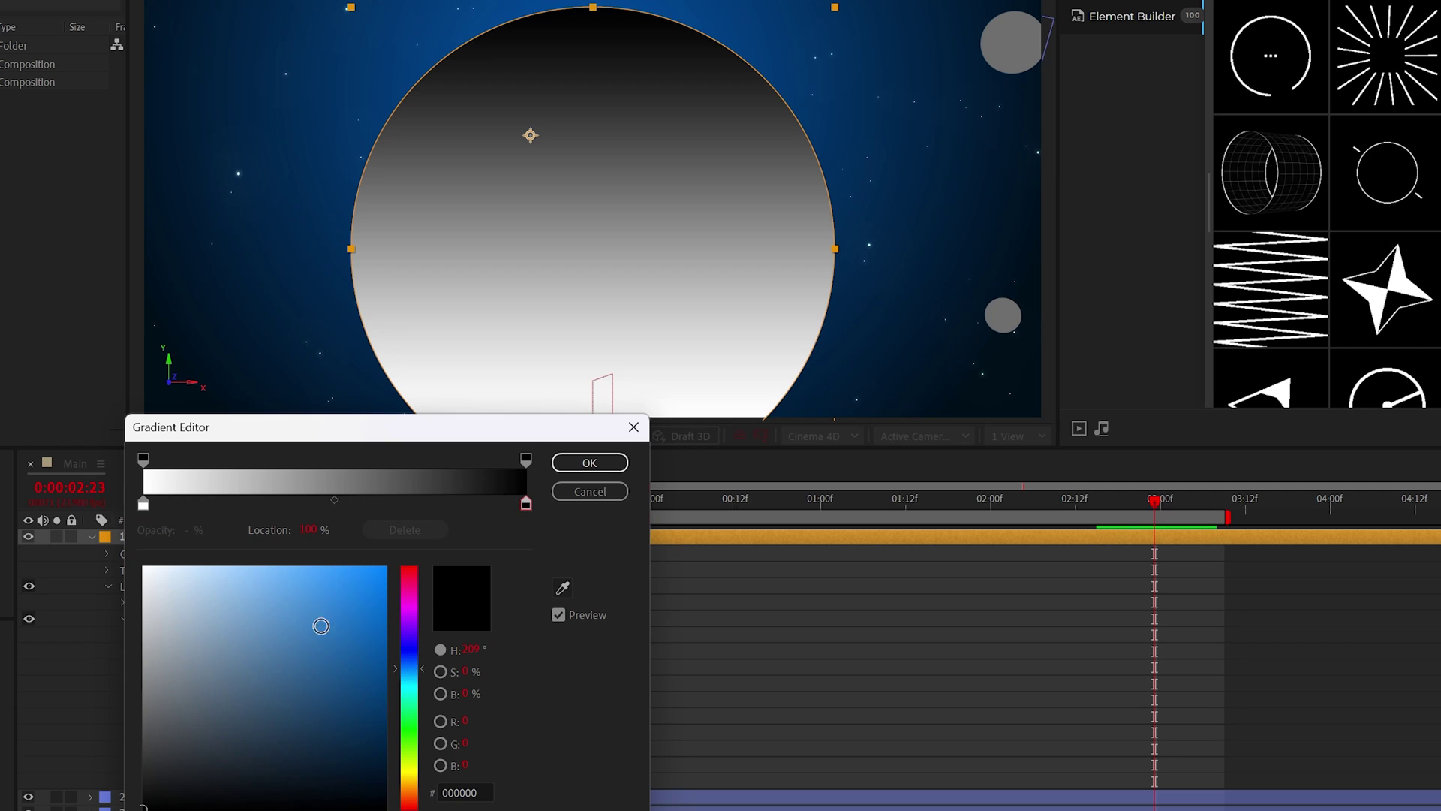
pyautogui.moveTo(321, 625); pyautogui.dragTo(374, 556)
pyautogui.click(144, 505)
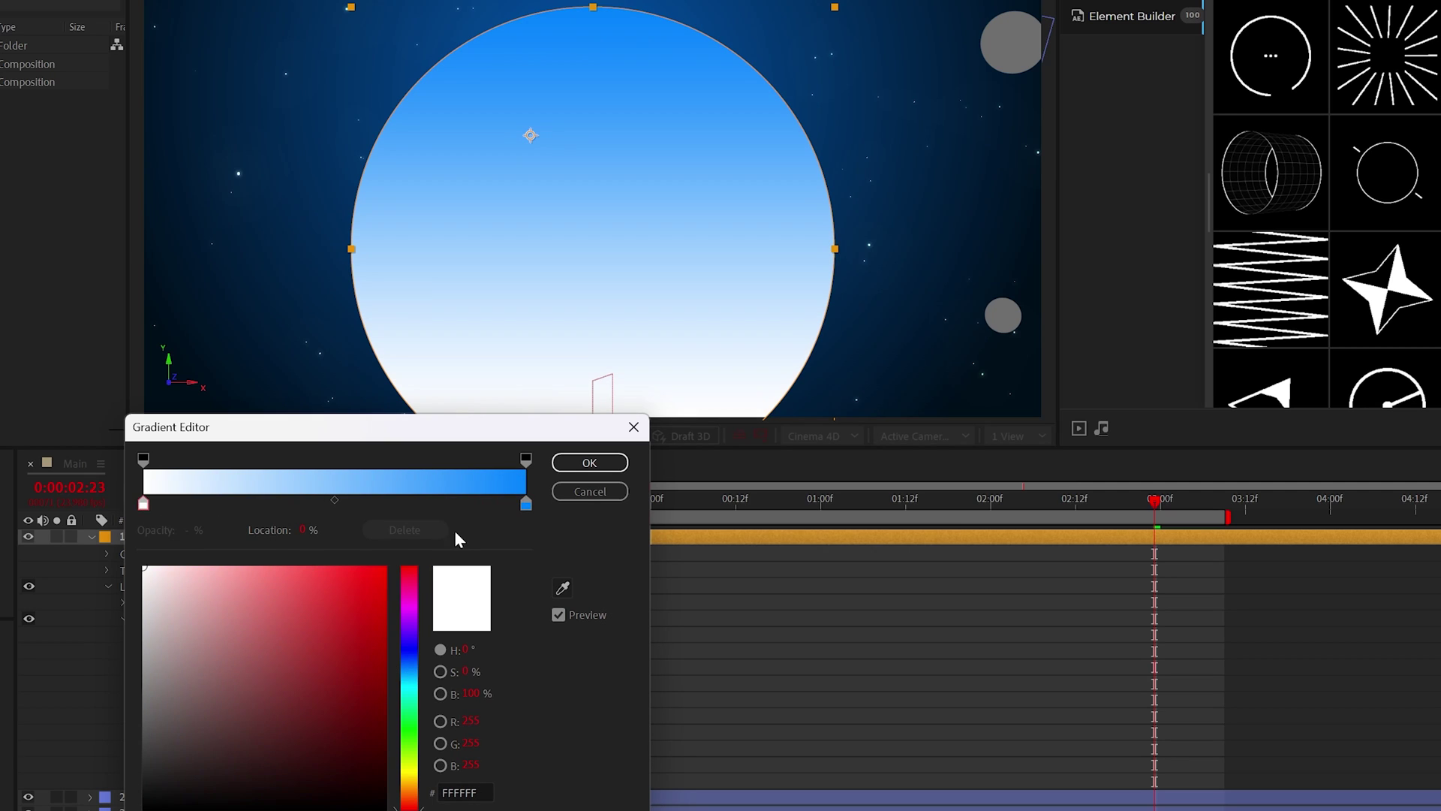
pyautogui.click(560, 587)
pyautogui.click(525, 503)
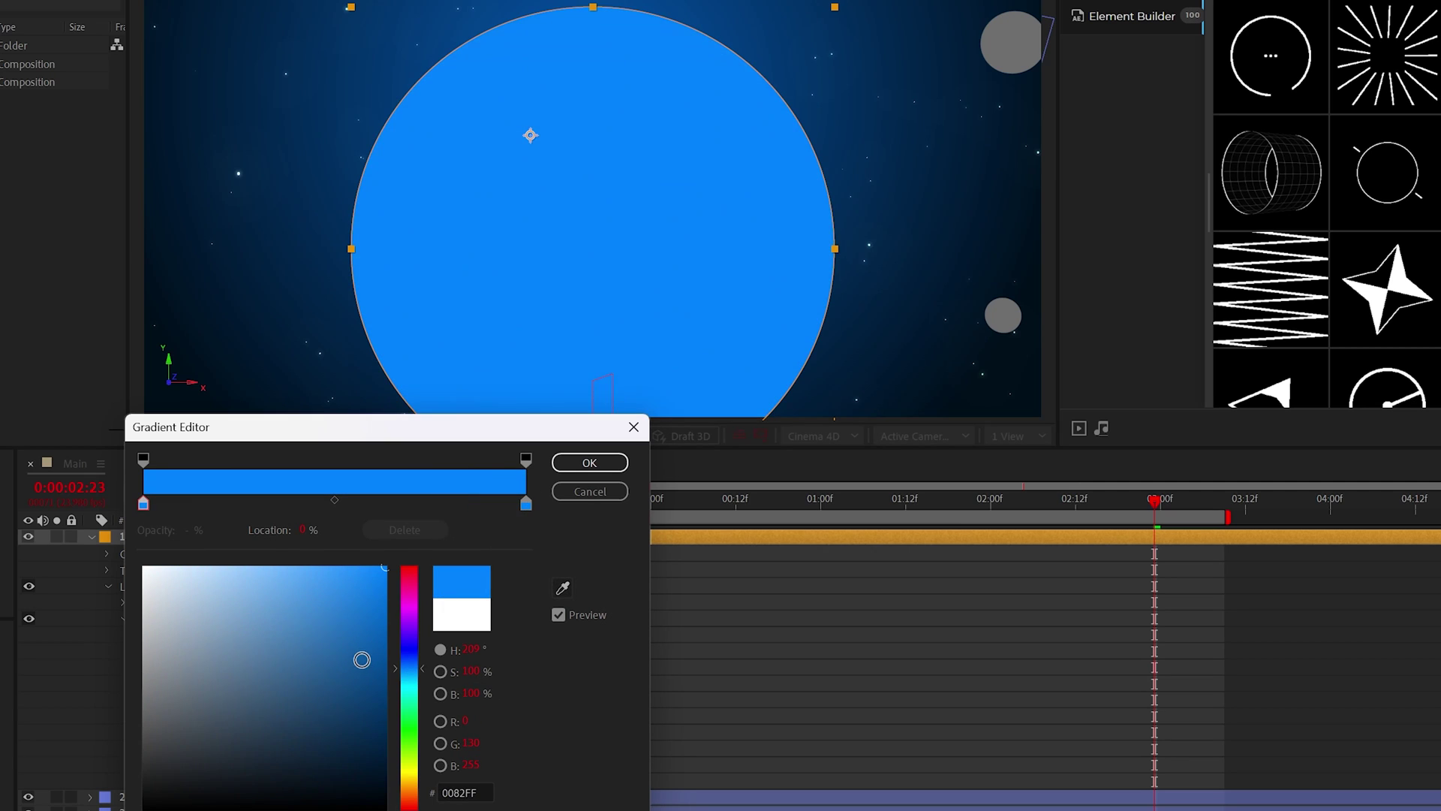
pyautogui.moveTo(362, 659)
pyautogui.mouseDown()
pyautogui.moveTo(411, 718)
pyautogui.moveTo(423, 766)
pyautogui.mouseUp()
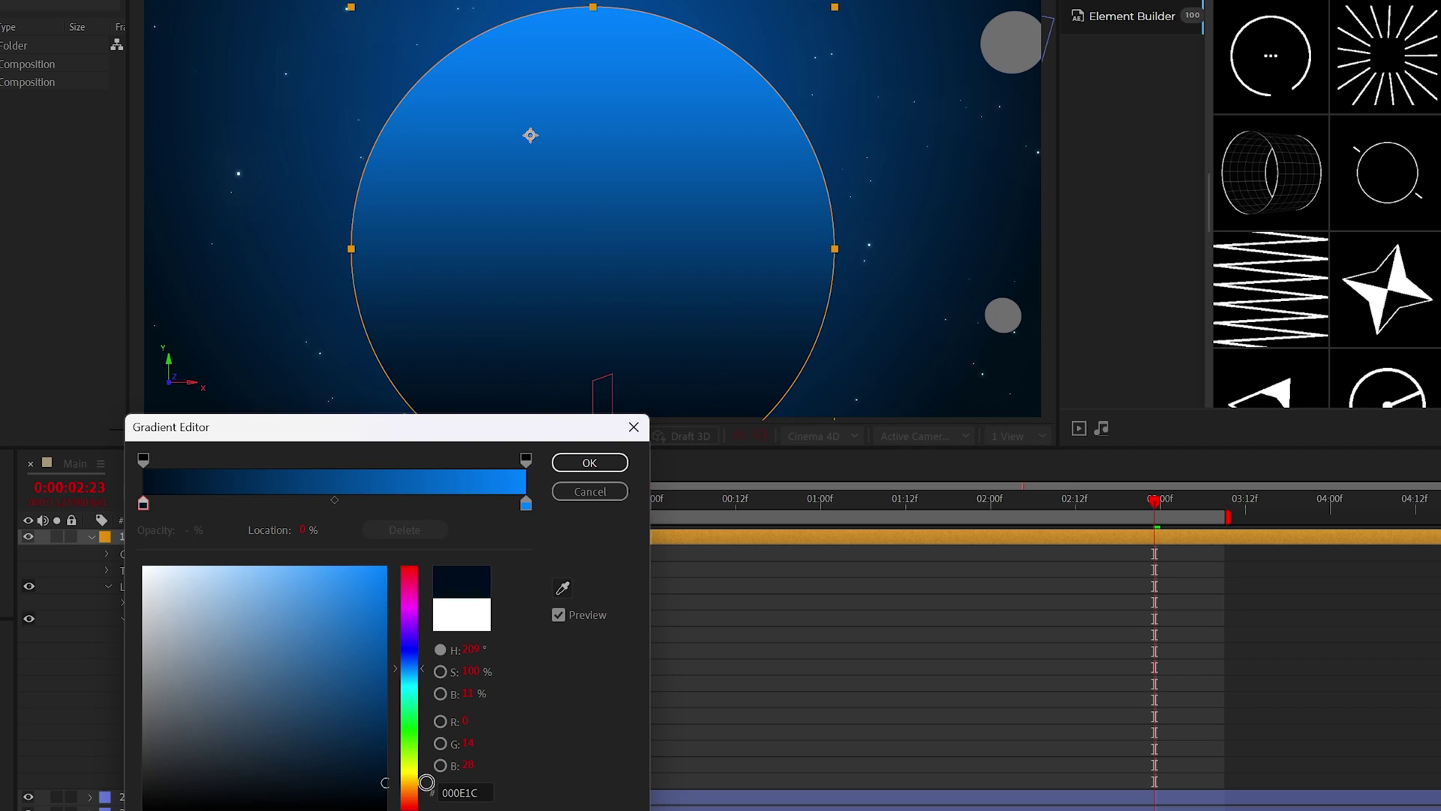
pyautogui.click(589, 462)
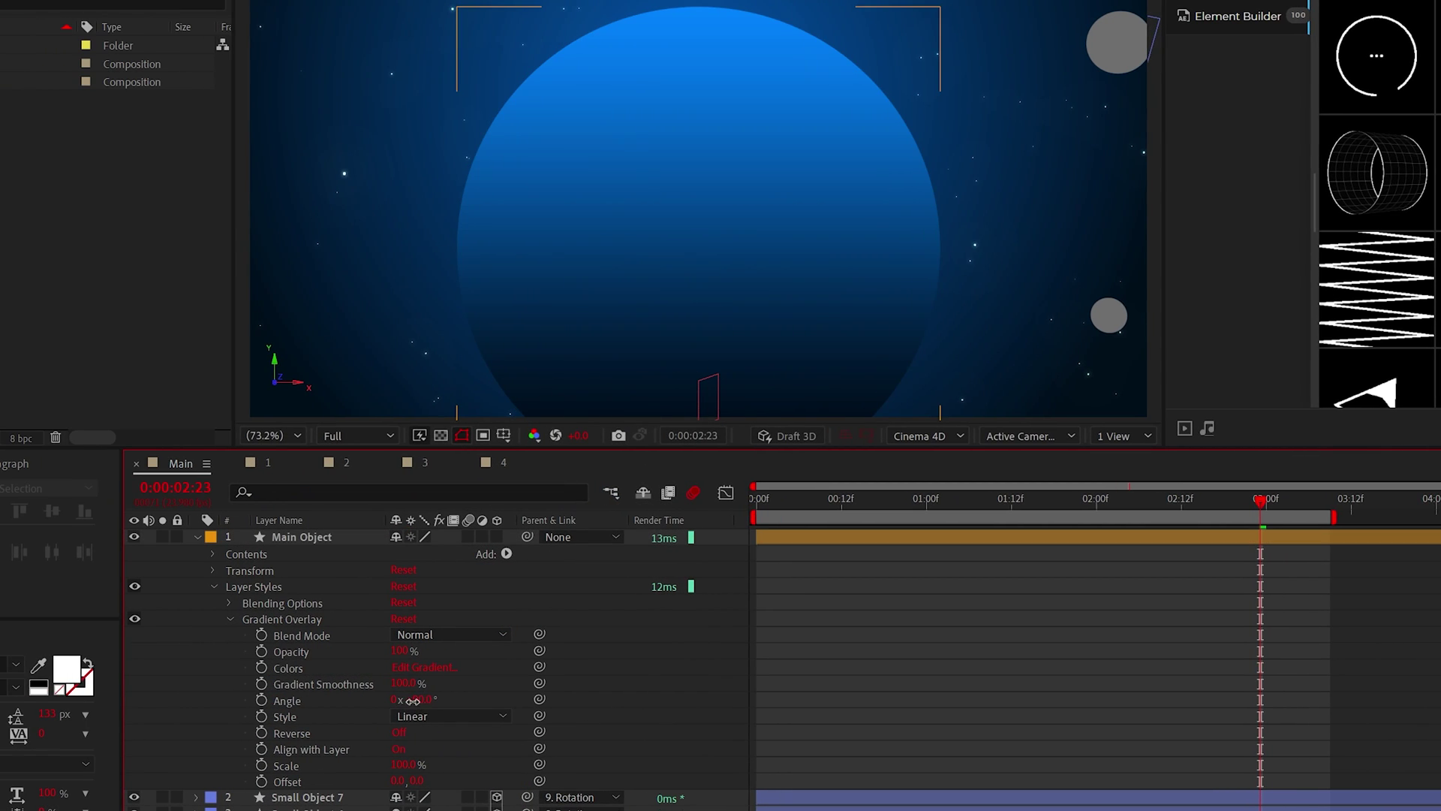
# - Try rotating the Gradient Overlay's angle and set it back to 90°
pyautogui.moveTo(413, 701); pyautogui.dragTo(505, 714)
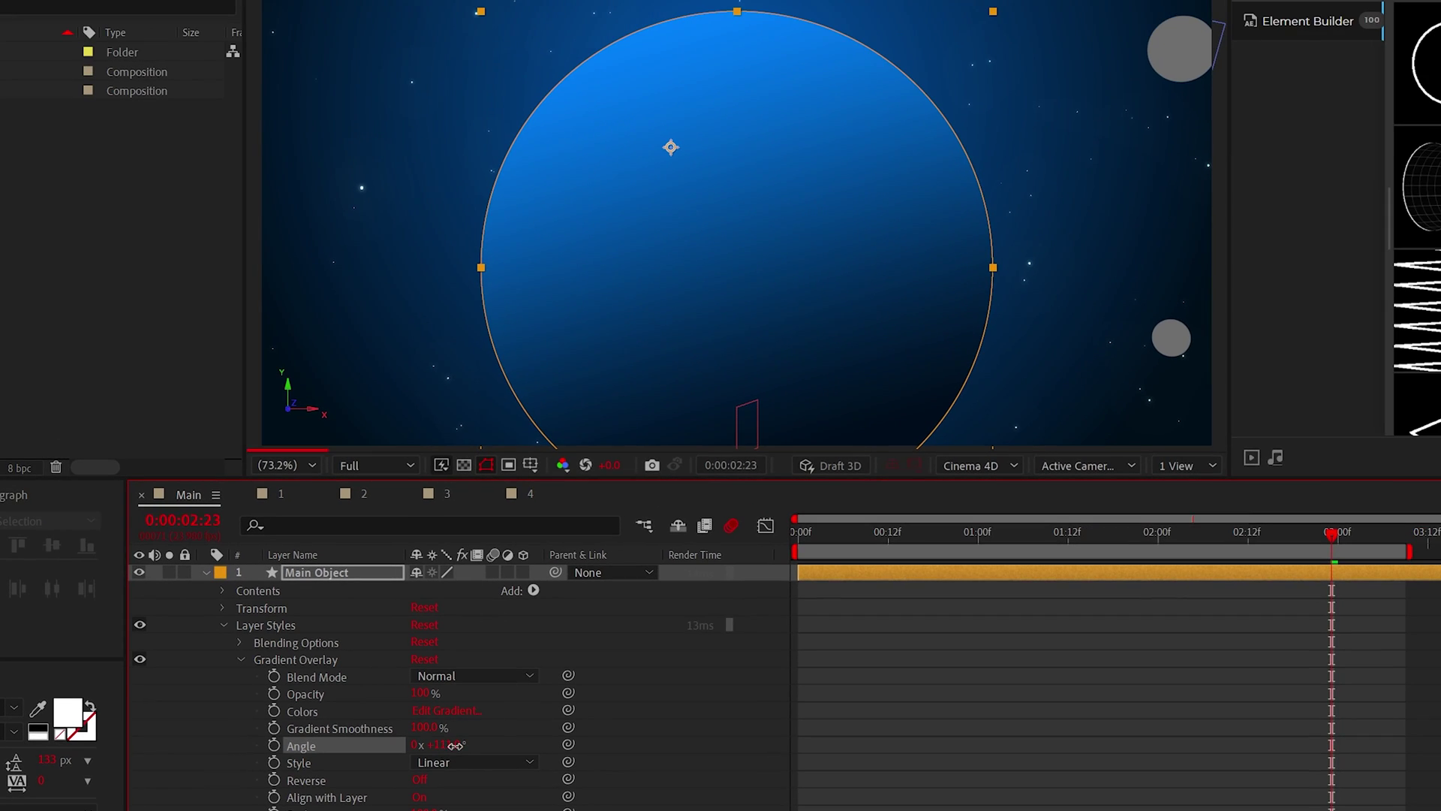
pyautogui.write('90')
pyautogui.click(497, 733)
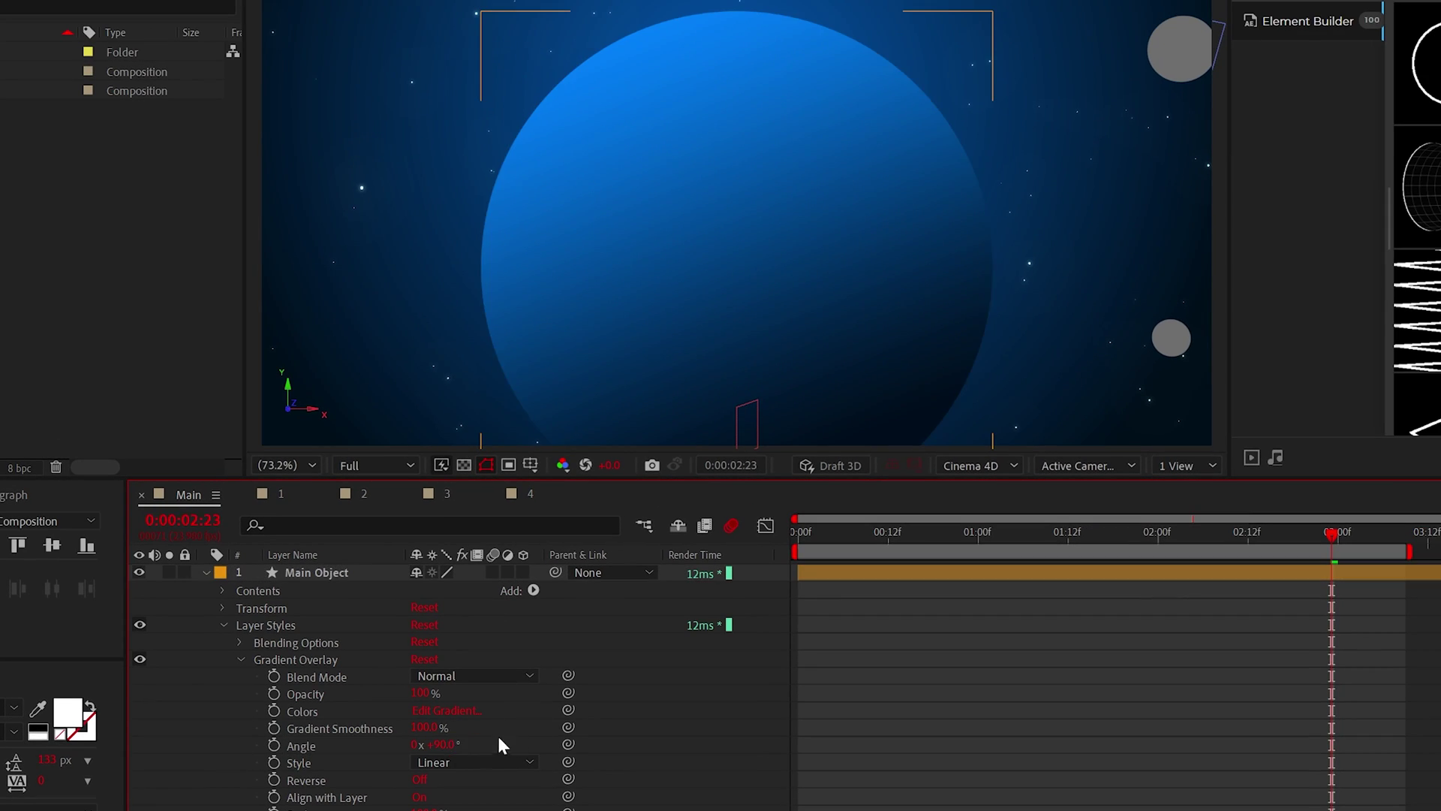
# - Animate the Gradient Overlay's Angle with the expression time*10+90 and scrub through the timeline to preview the rotation
pyautogui.keyDown('alt'); pyautogui.click(276, 744); pyautogui.keyUp('alt')
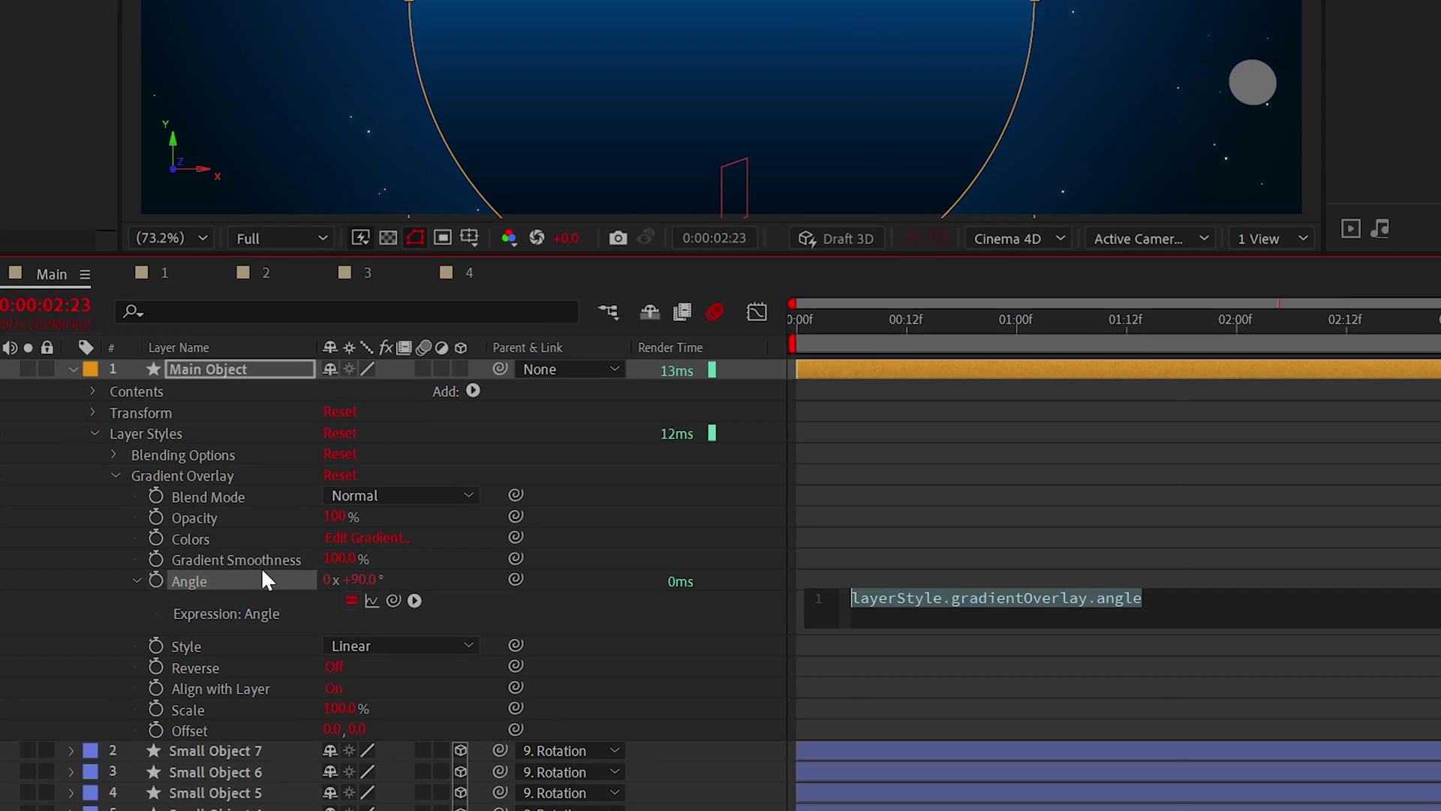
pyautogui.write('time')
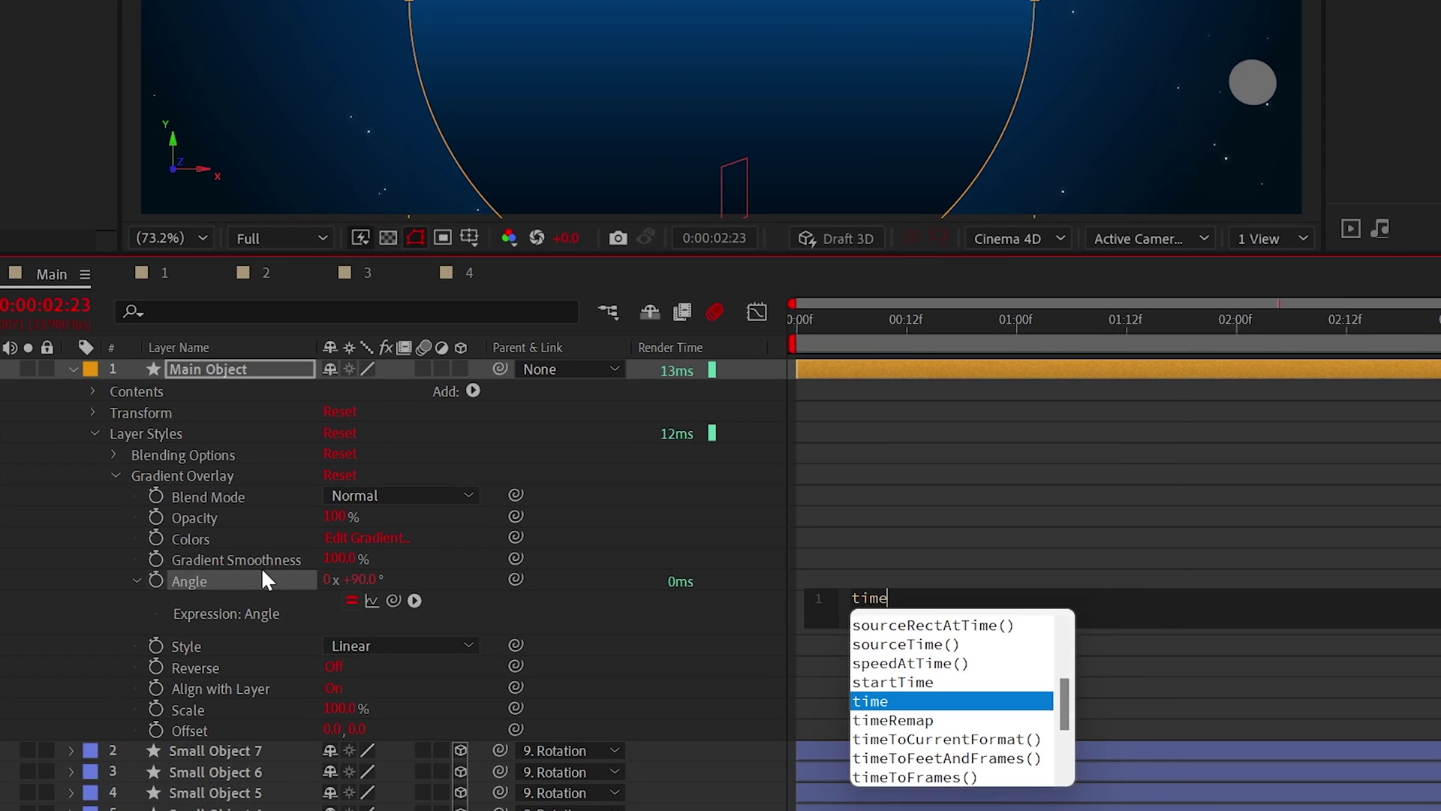
pyautogui.write('*')
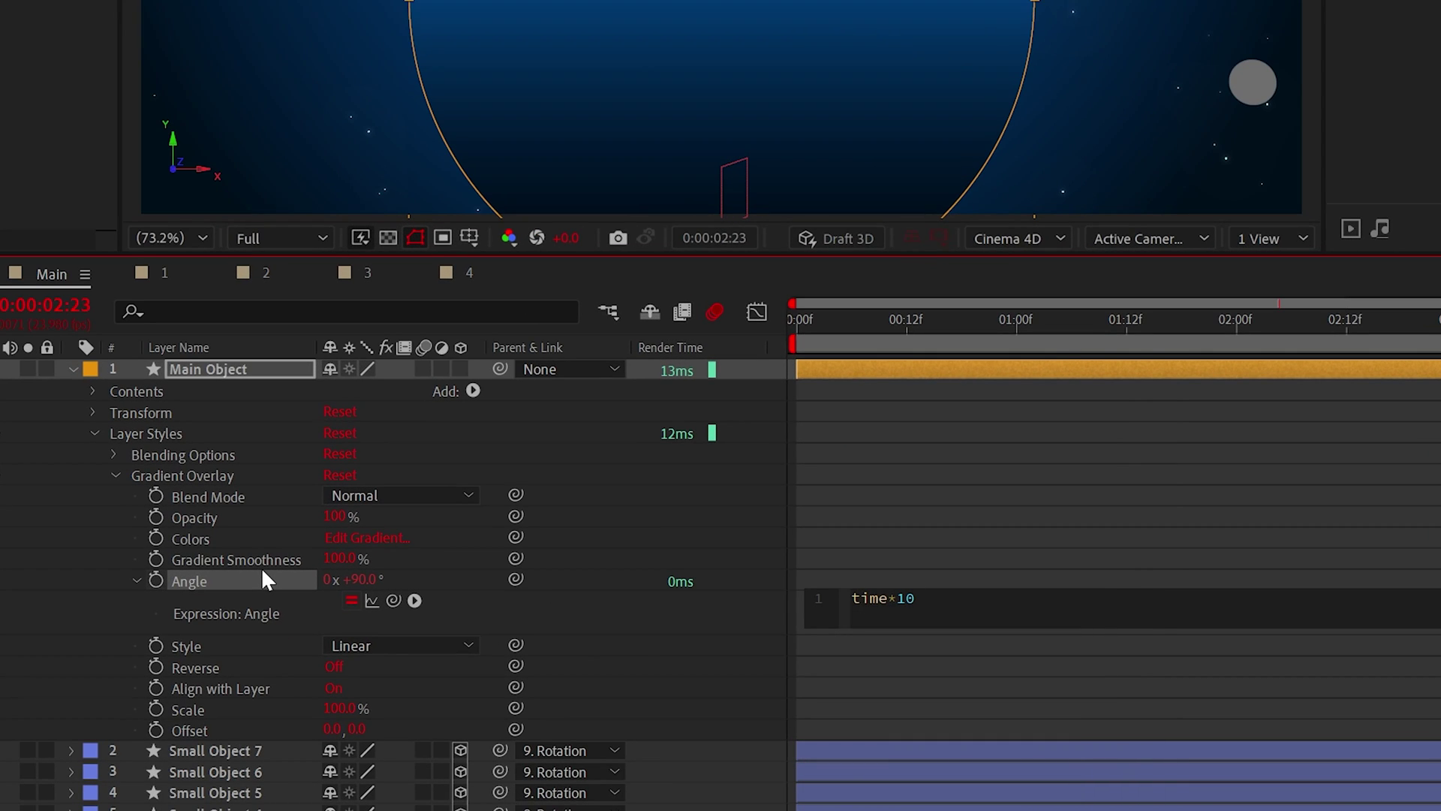
pyautogui.click(925, 512)
pyautogui.moveTo(836, 321); pyautogui.dragTo(788, 331)
pyautogui.moveTo(853, 323); pyautogui.dragTo(1412, 392)
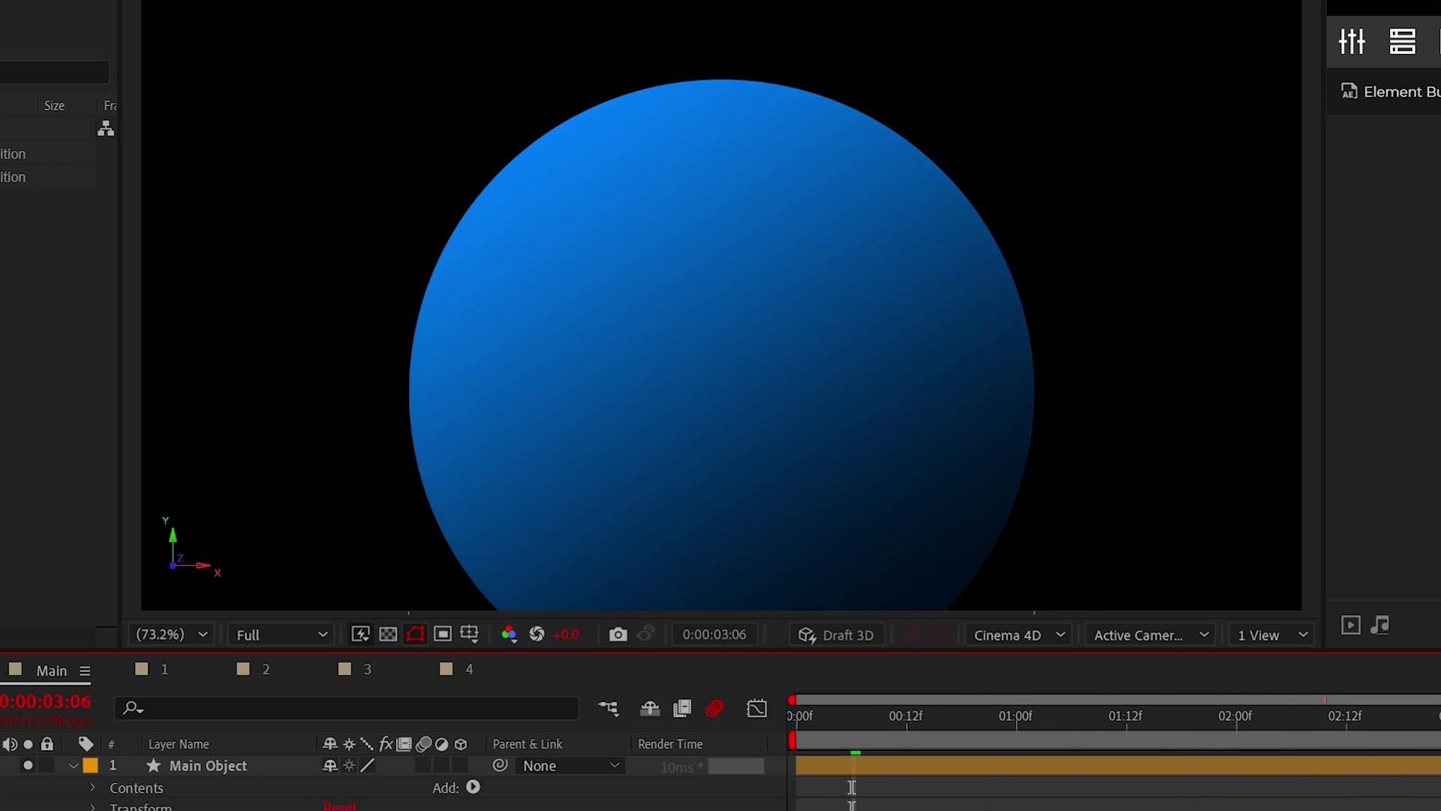
# - Add an Inner Glow layer style to Main Object and sample the circle's bright blue as the glow colour
pyautogui.click(240, 764)
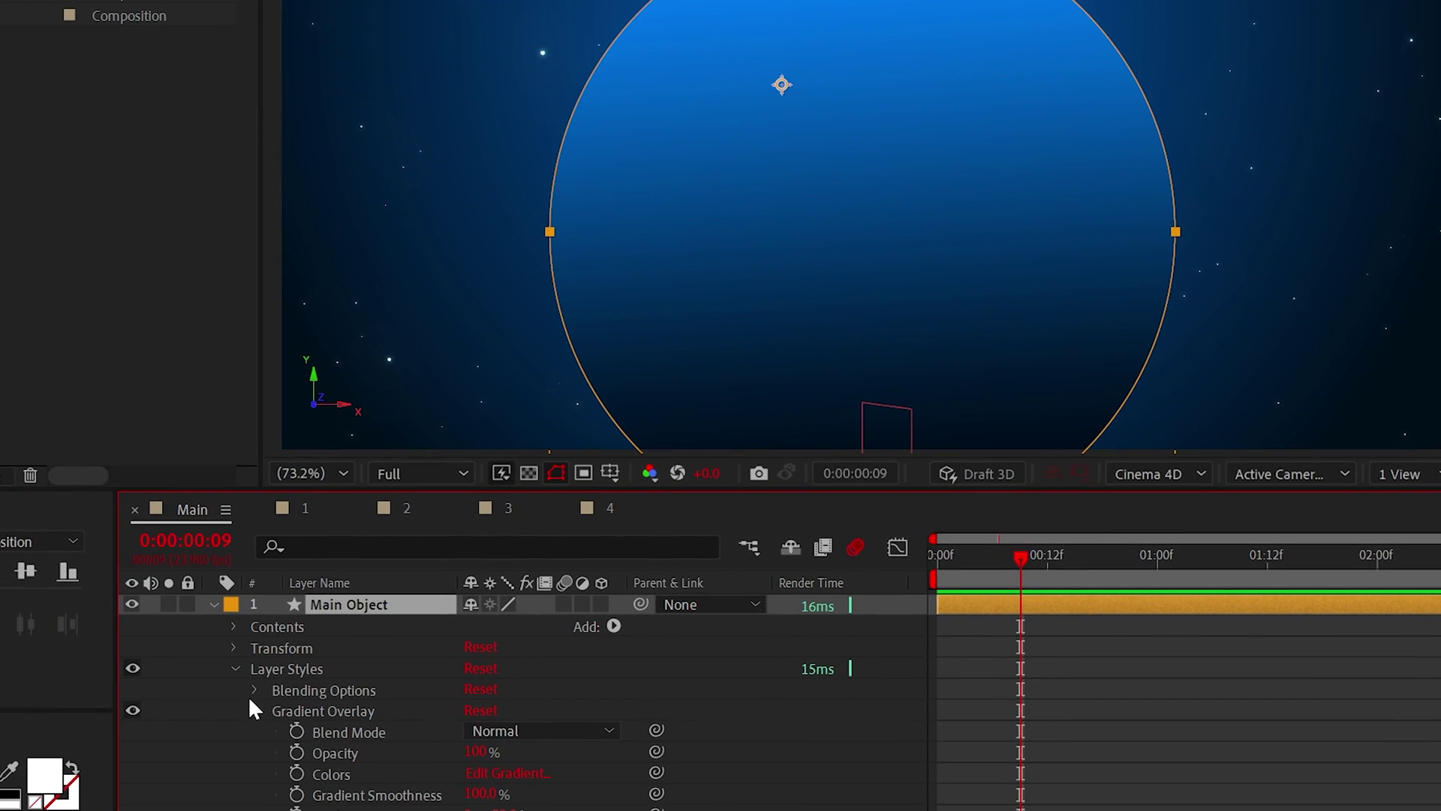
pyautogui.click(251, 705)
pyautogui.rightClick(371, 602)
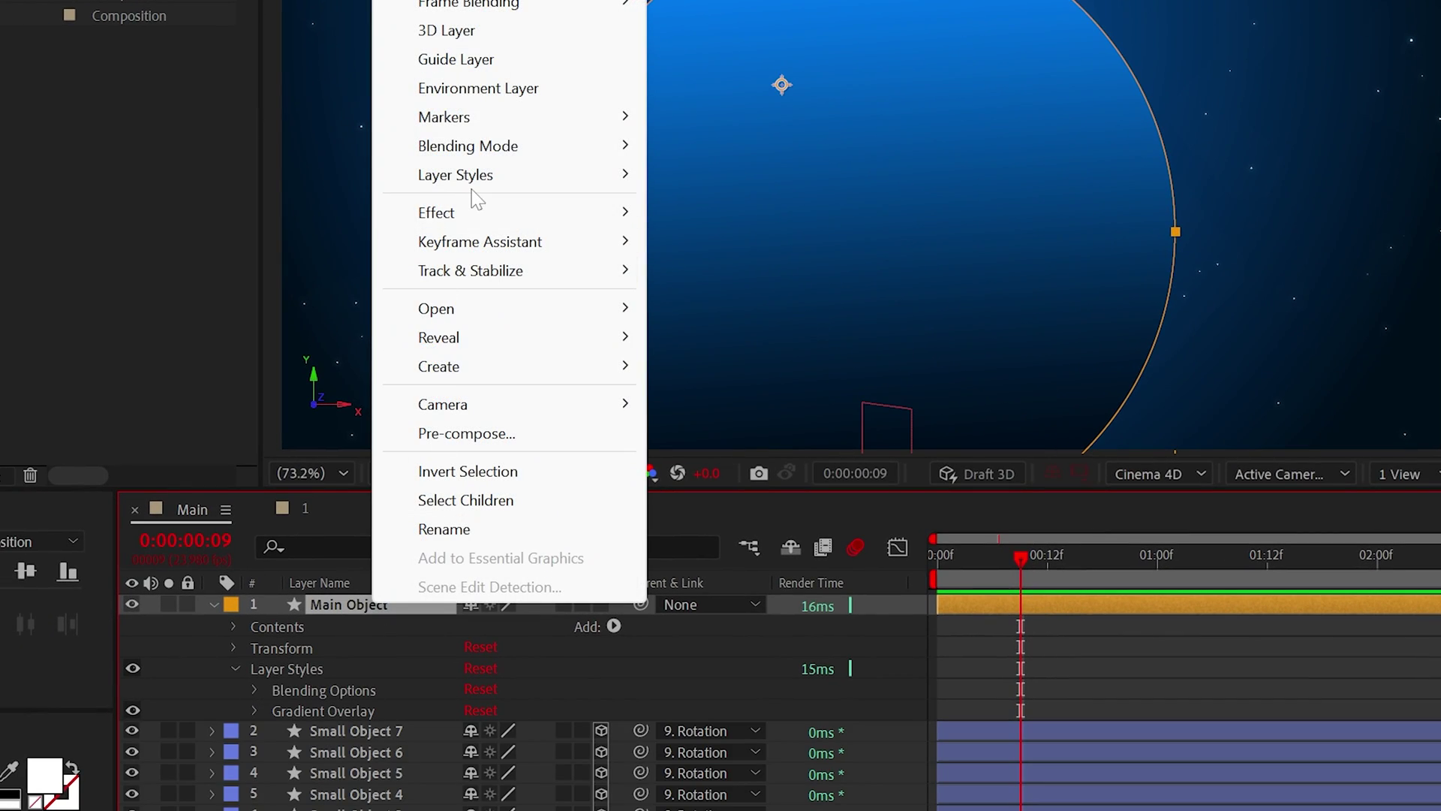
pyautogui.moveTo(474, 178)
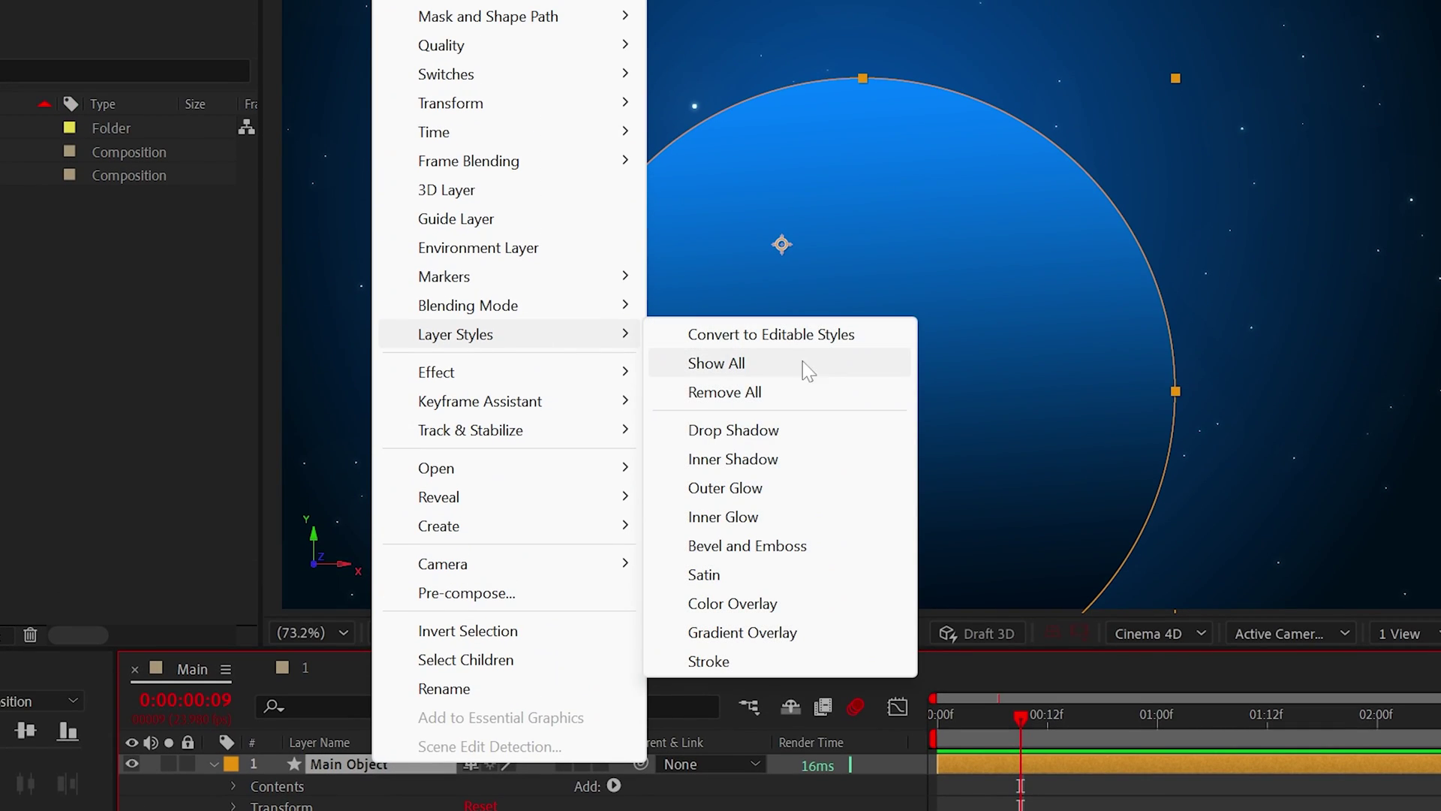
pyautogui.click(726, 518)
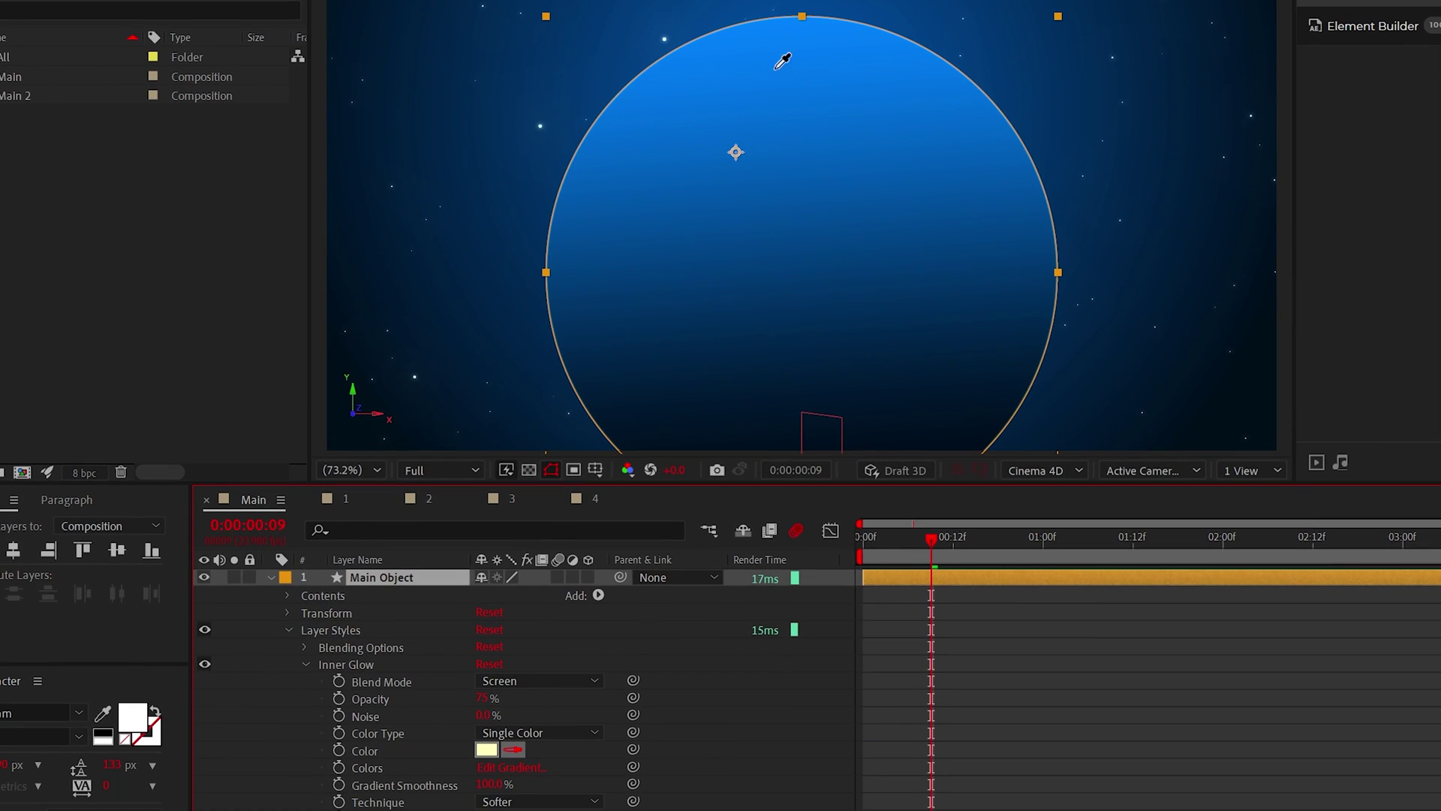
pyautogui.click(700, 712)
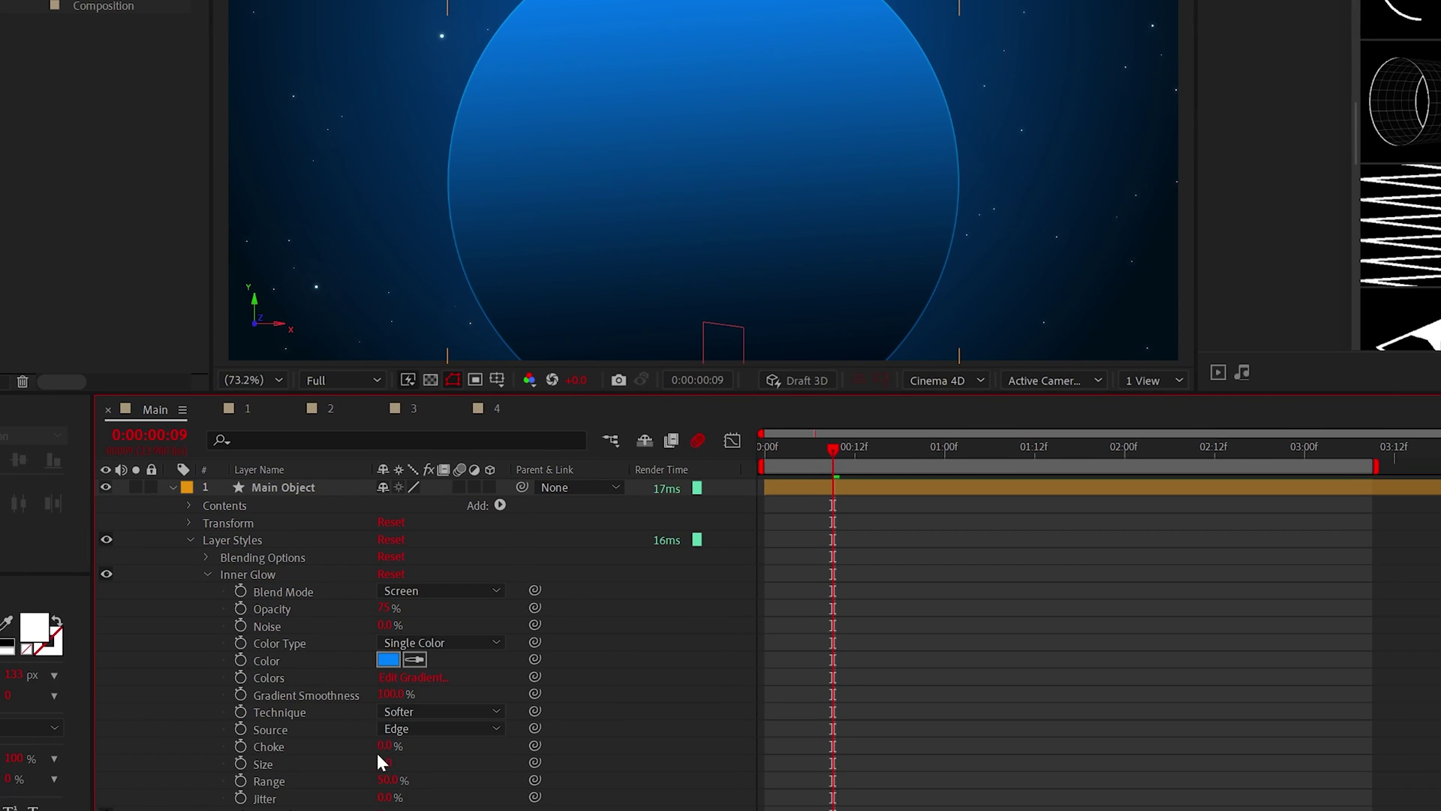
# - Raise the Inner Glow's choke and set its size to 32
pyautogui.moveTo(387, 746); pyautogui.dragTo(412, 764)
pyautogui.press('F2')
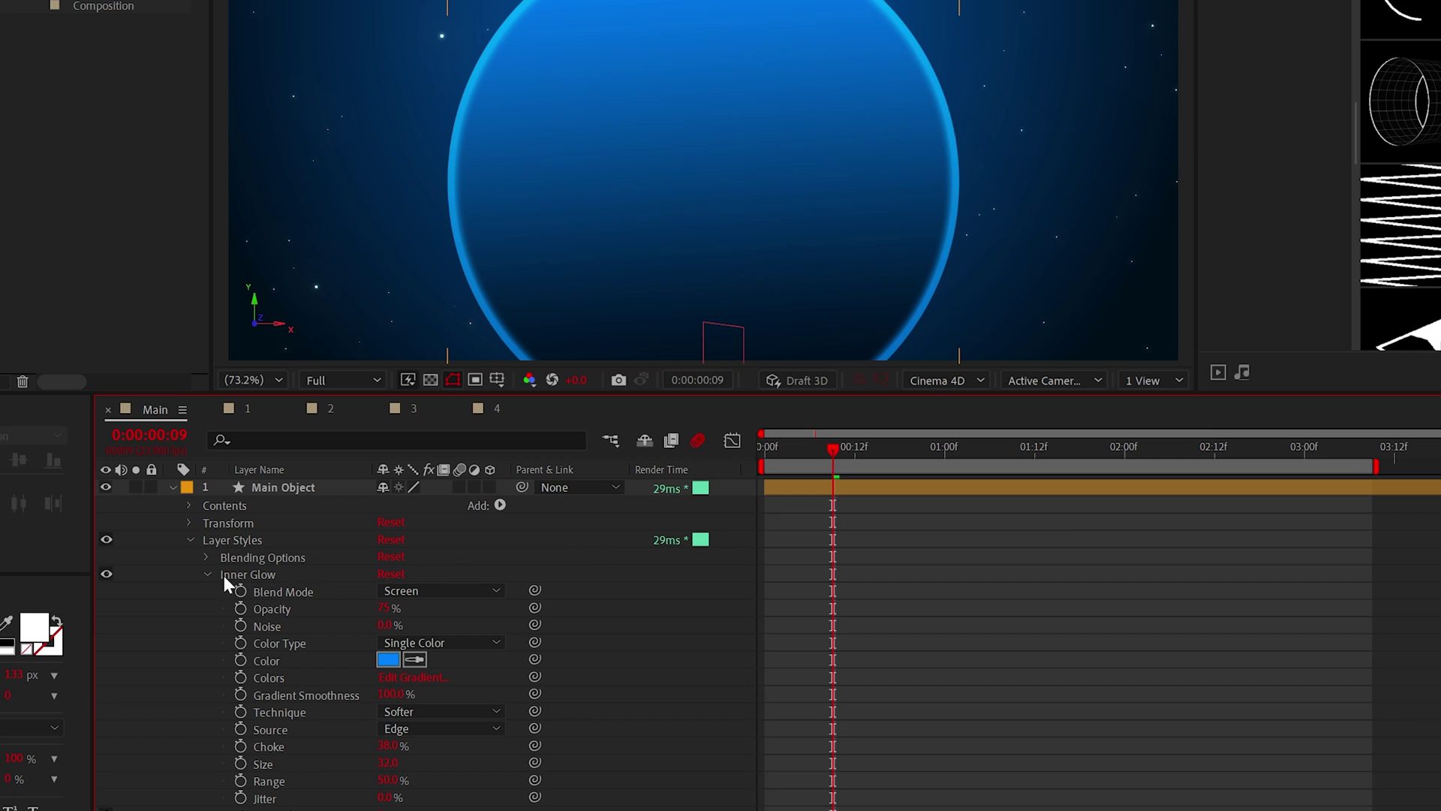
pyautogui.click(207, 573)
# - Add a Bevel and Emboss layer style to Main Object and reveal its properties
pyautogui.rightClick(289, 488)
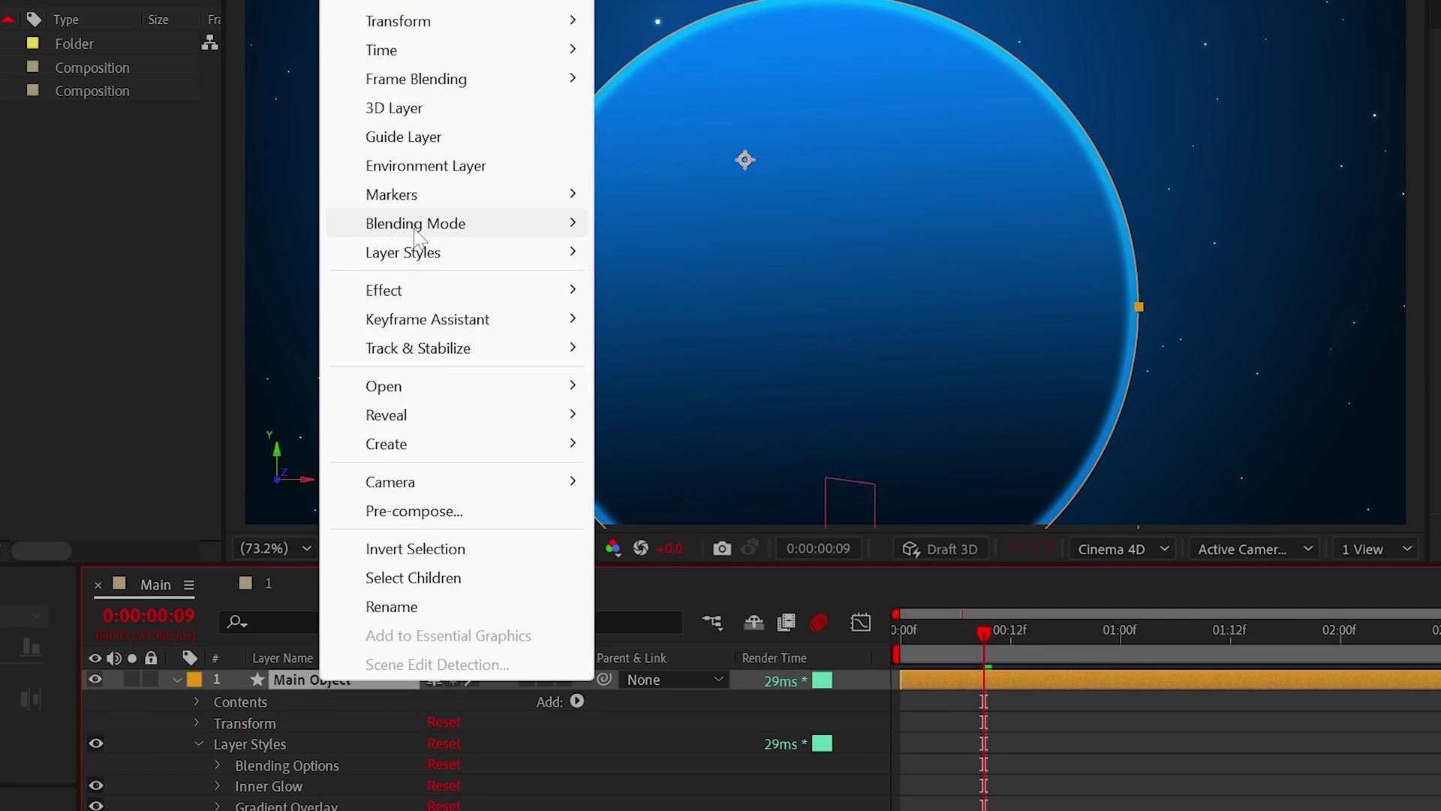
pyautogui.moveTo(420, 253)
pyautogui.click(698, 457)
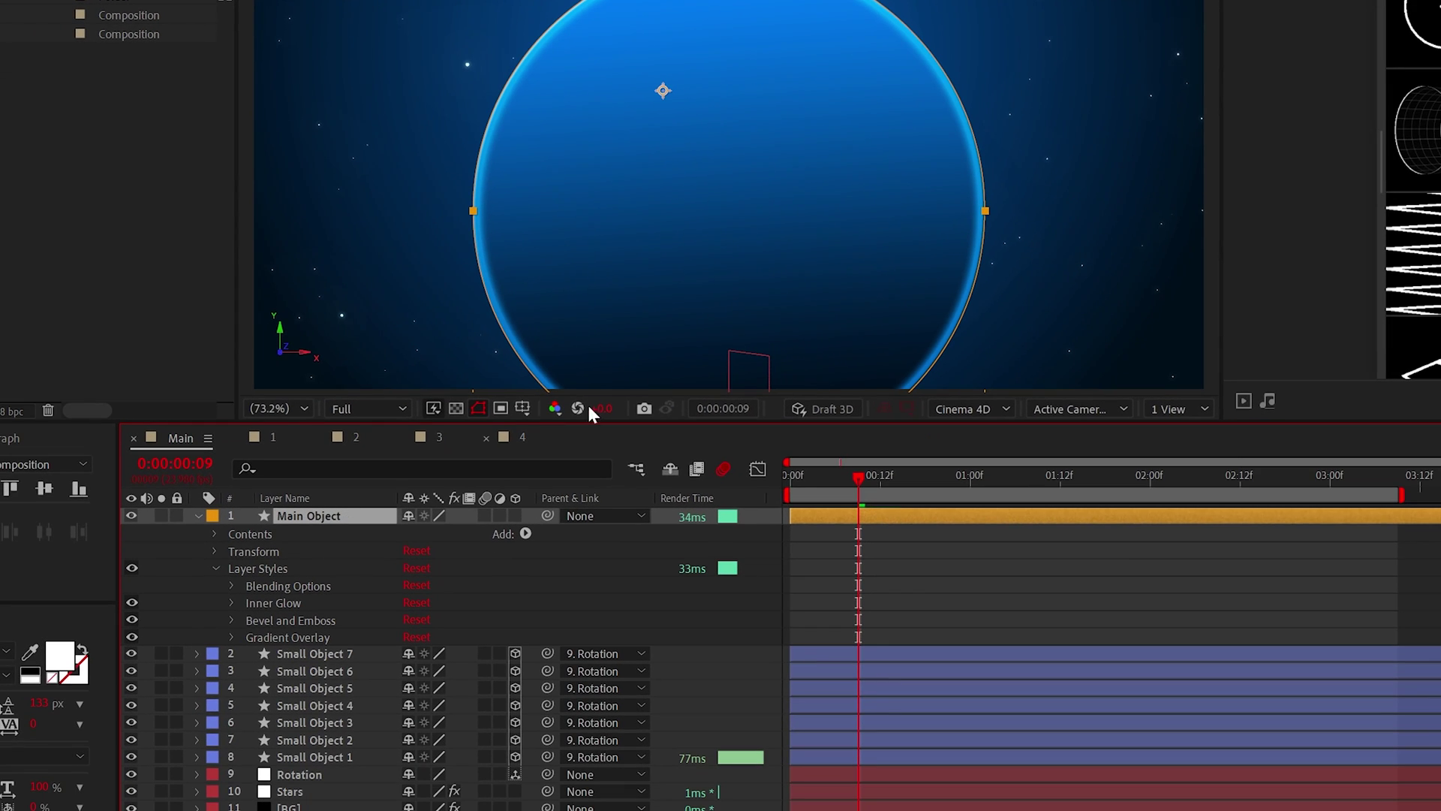
pyautogui.click(232, 620)
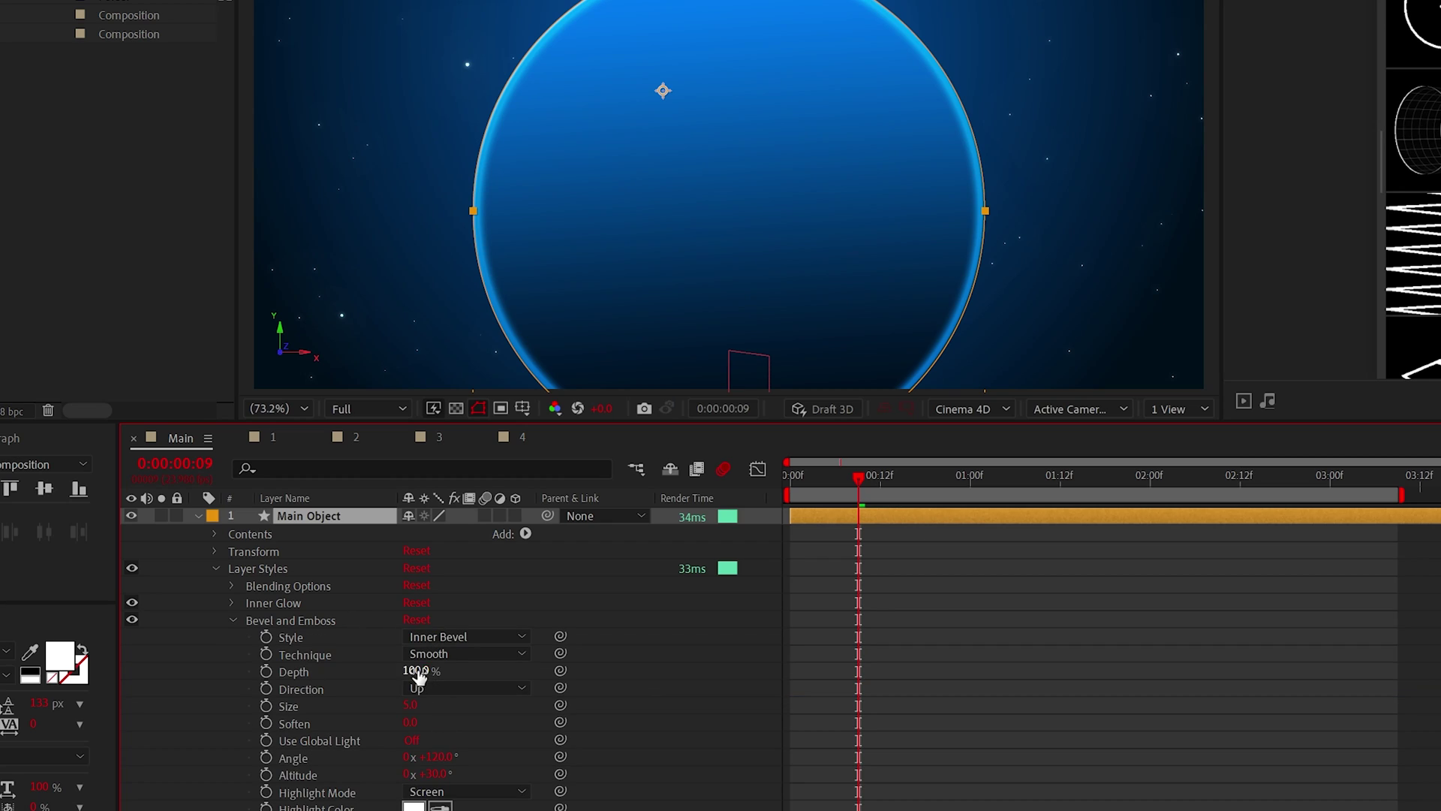
# - Lower the bevel's depth, set its size to 125 and its angle to 90° so the highlight sits on top of the circle
pyautogui.click(616, 691)
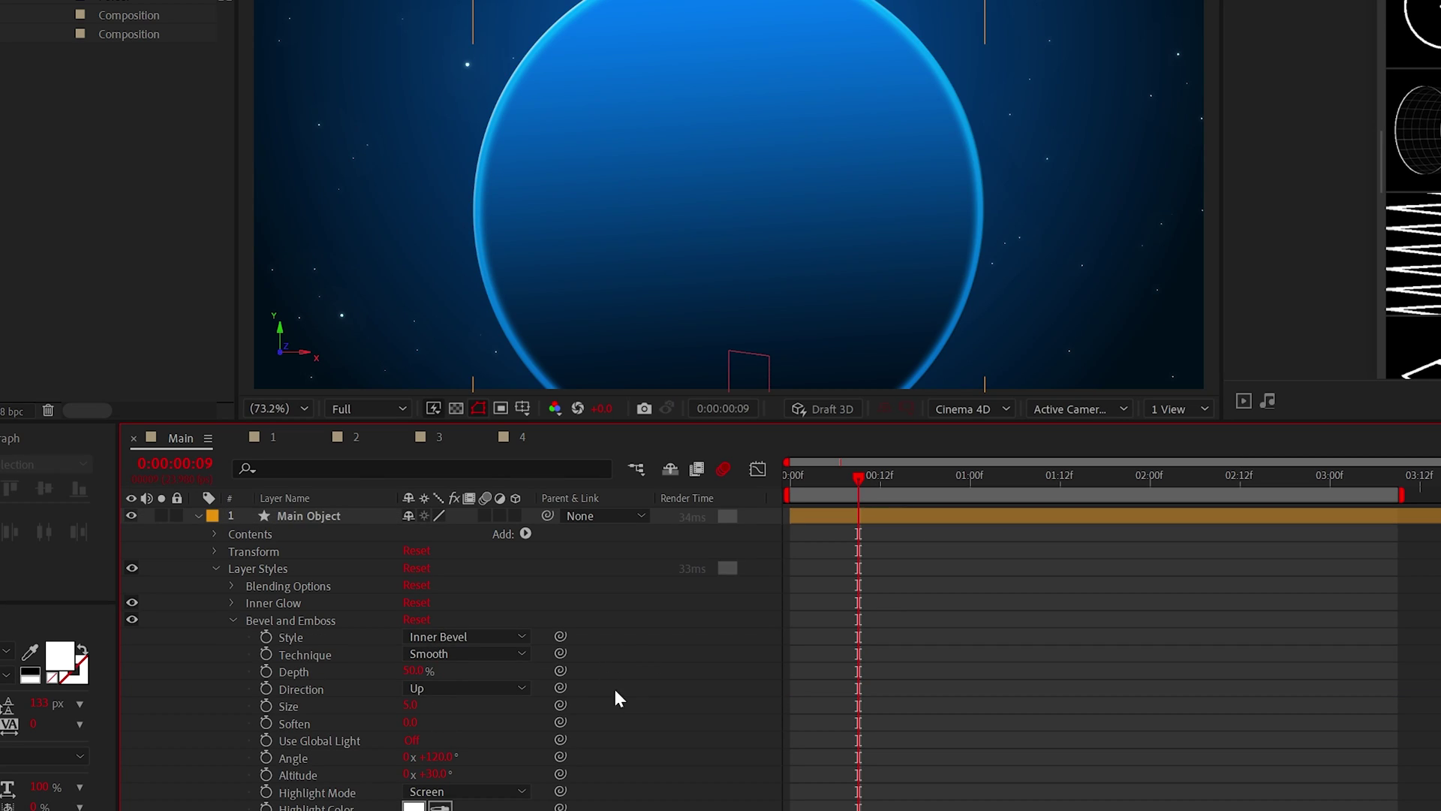
pyautogui.write('100')
pyautogui.press('Return')
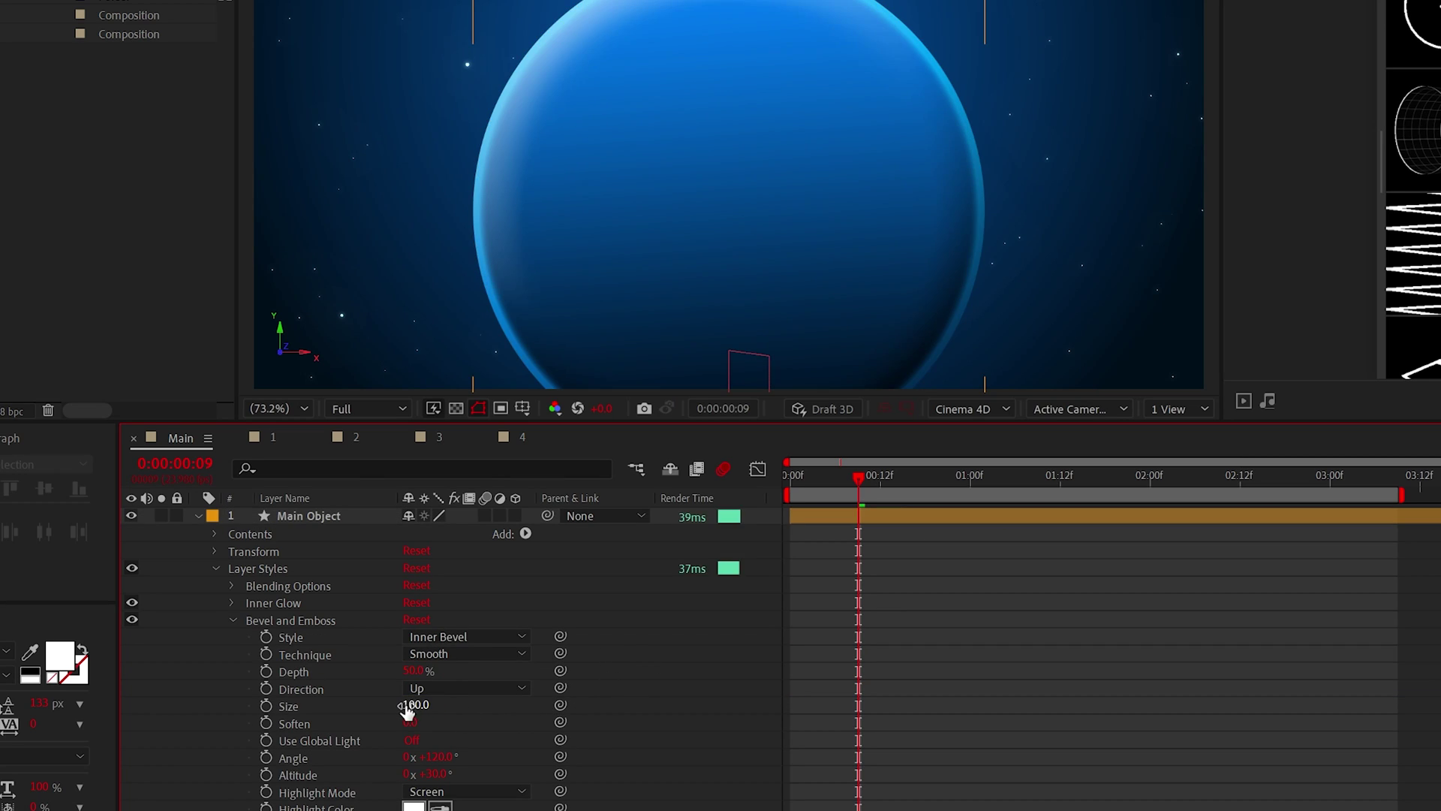
pyautogui.moveTo(409, 704); pyautogui.dragTo(432, 704)
pyautogui.click(486, 724)
pyautogui.moveTo(439, 760); pyautogui.dragTo(392, 754)
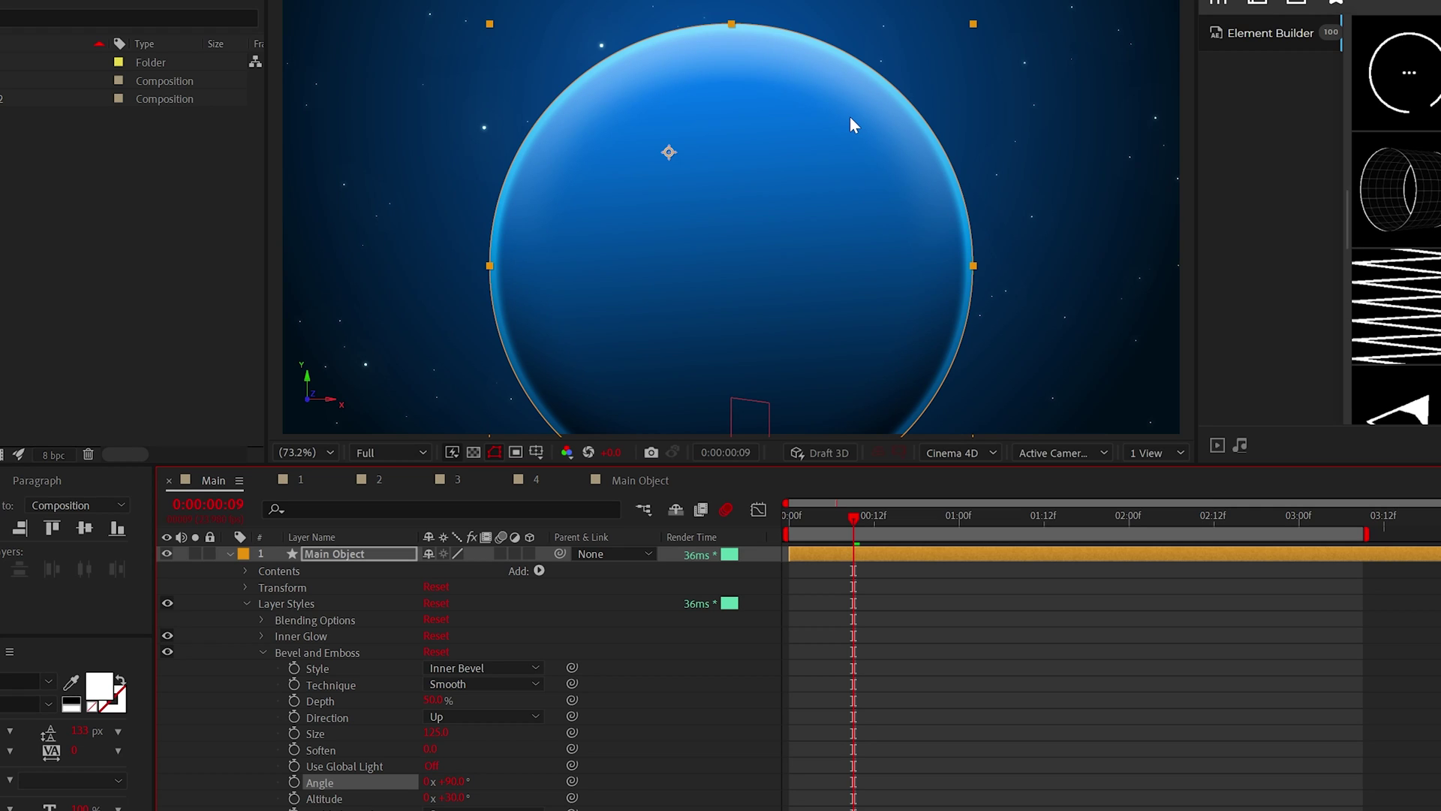
pyautogui.moveTo(947, 519); pyautogui.dragTo(981, 519)
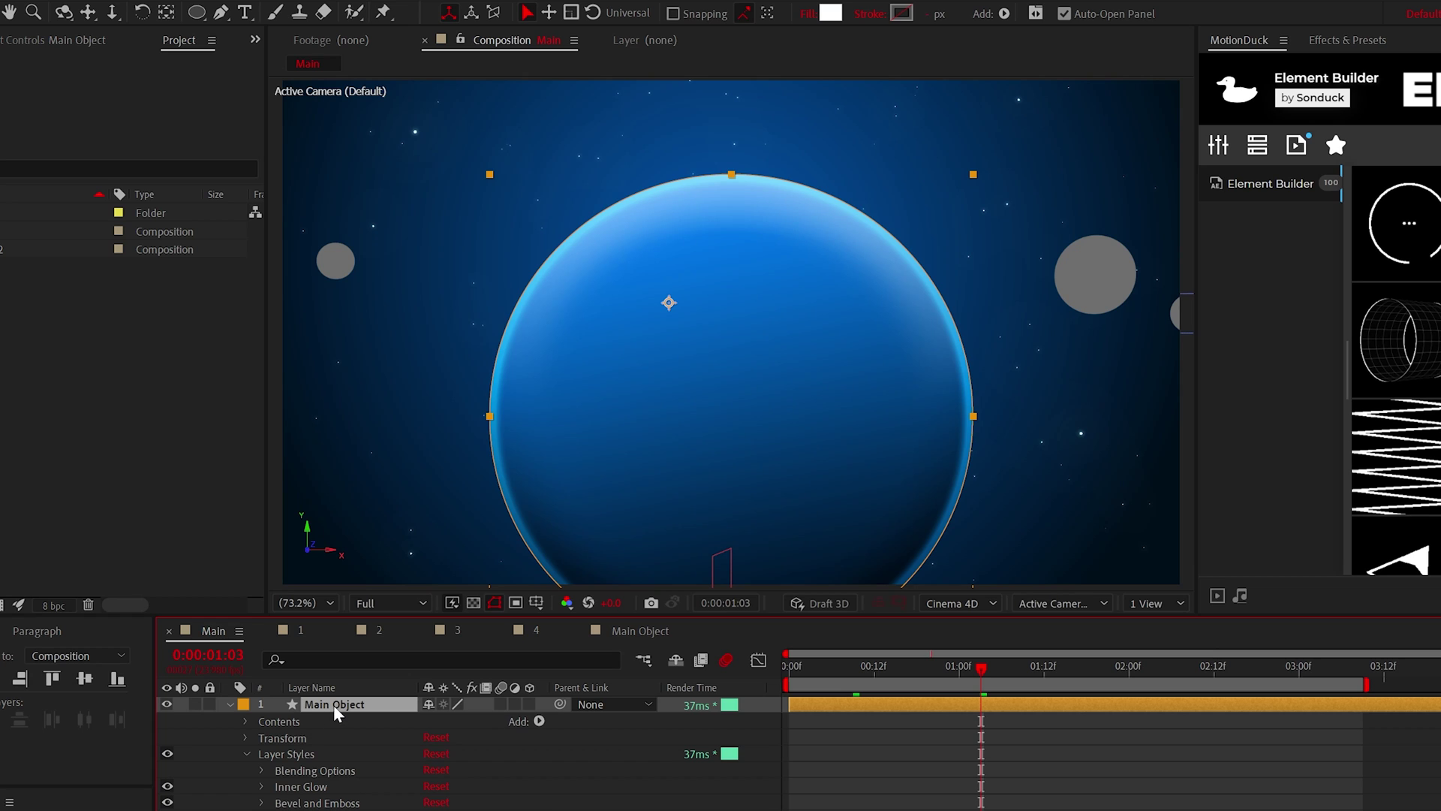
# - Add a Drop Shadow layer style to Main Object and reveal its properties
pyautogui.rightClick(334, 704)
pyautogui.moveTo(405, 374)
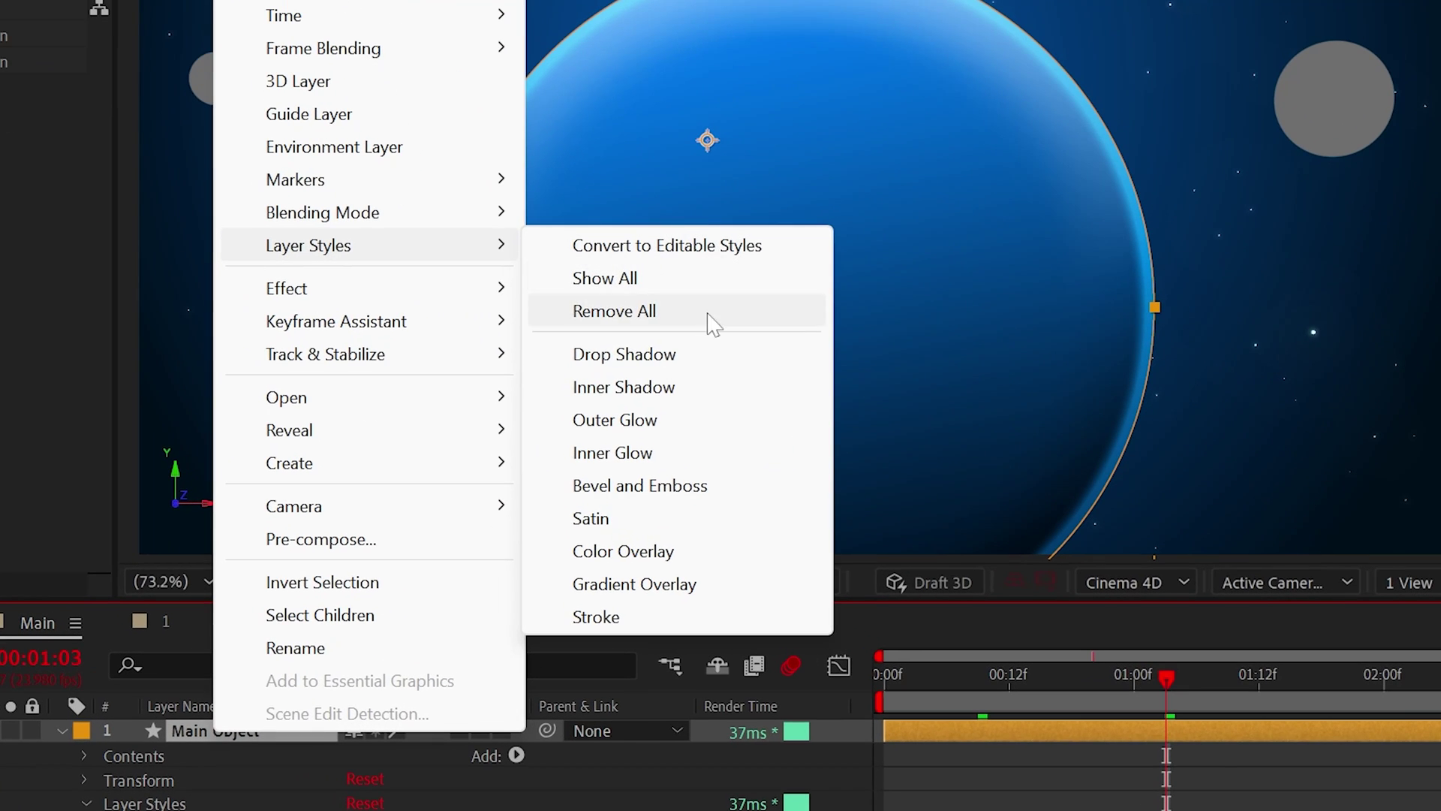
pyautogui.click(643, 354)
pyautogui.click(249, 692)
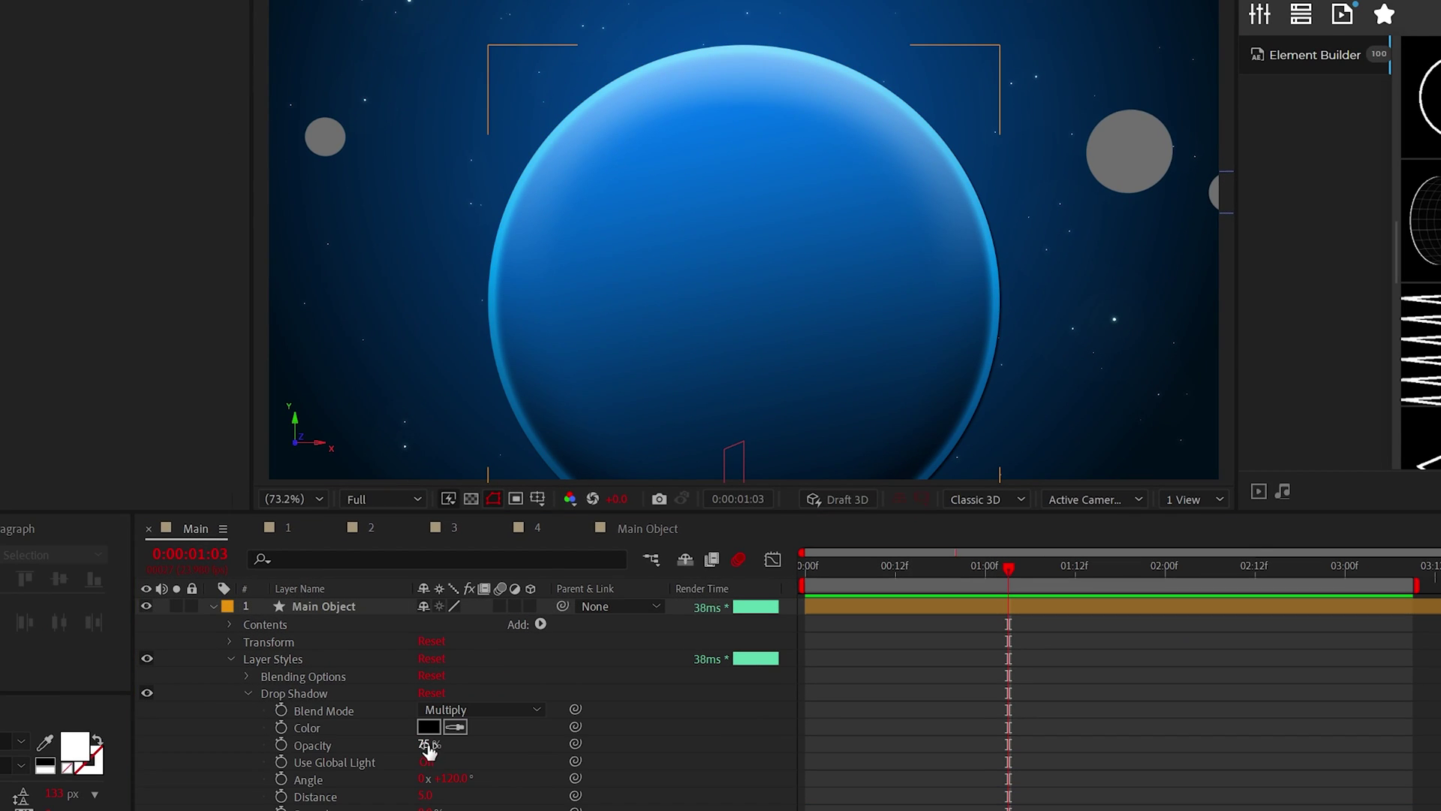
# - Set the Drop Shadow's opacity to 100%, increase its distance and size, and rotate its angle to cast a soft shadow beyond the circle's upper-left edge
pyautogui.moveTo(427, 749); pyautogui.dragTo(542, 753)
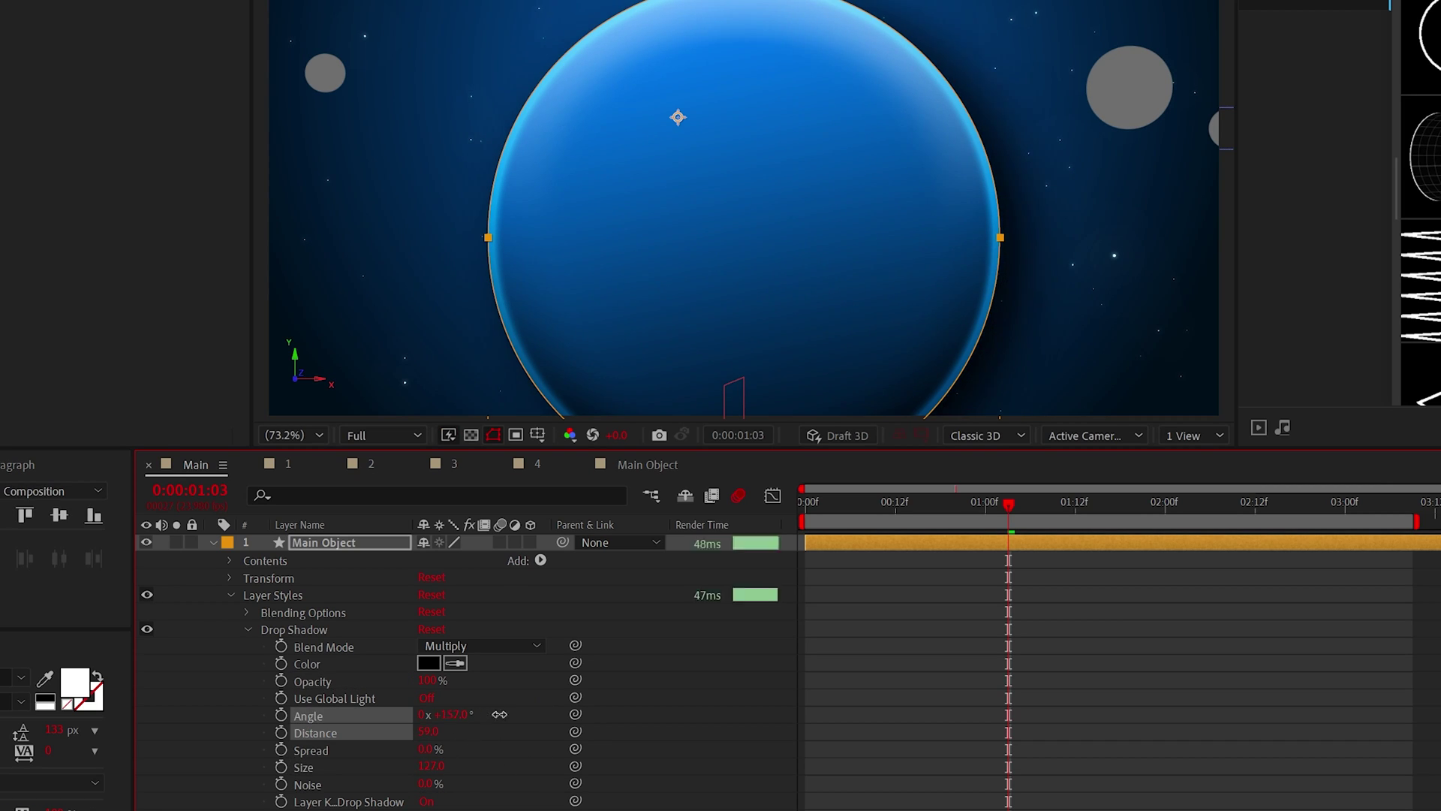
pyautogui.moveTo(499, 714); pyautogui.dragTo(650, 717)
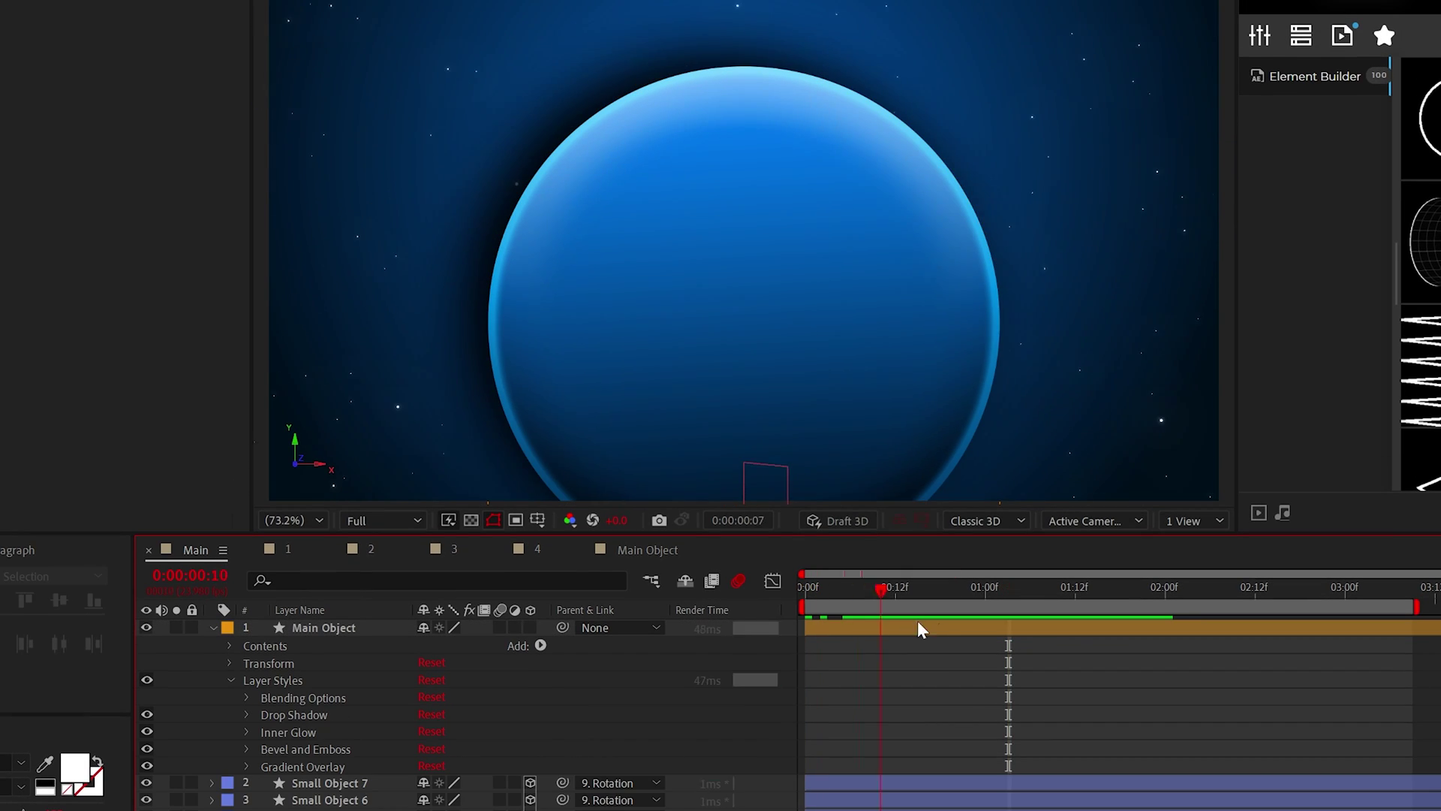
pyautogui.moveTo(1072, 632); pyautogui.dragTo(1018, 628)
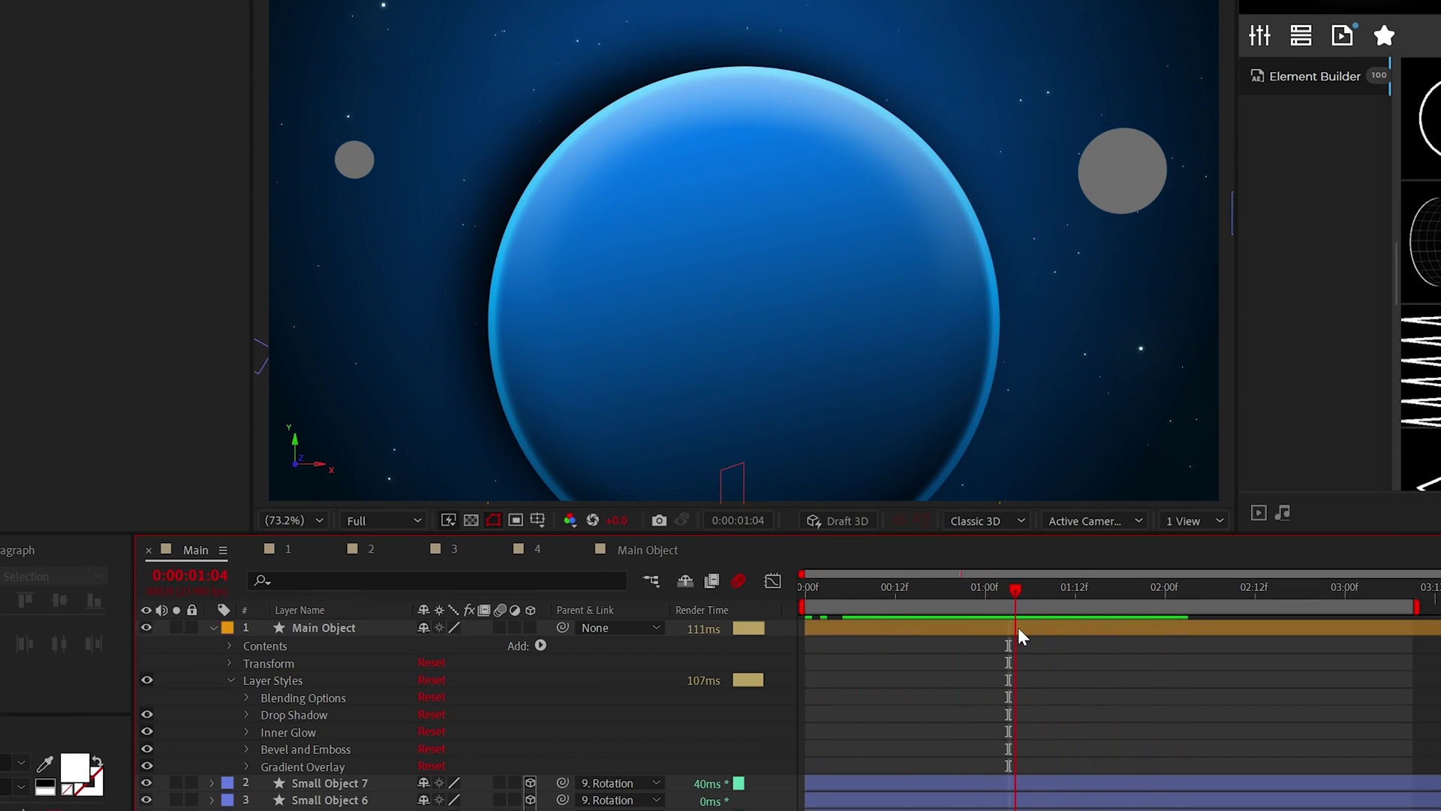
# - Copy the layer styles from Main Object onto the Small Object 1 to 7 layers and scrub the timeline to check the moving spheres
pyautogui.click(259, 680)
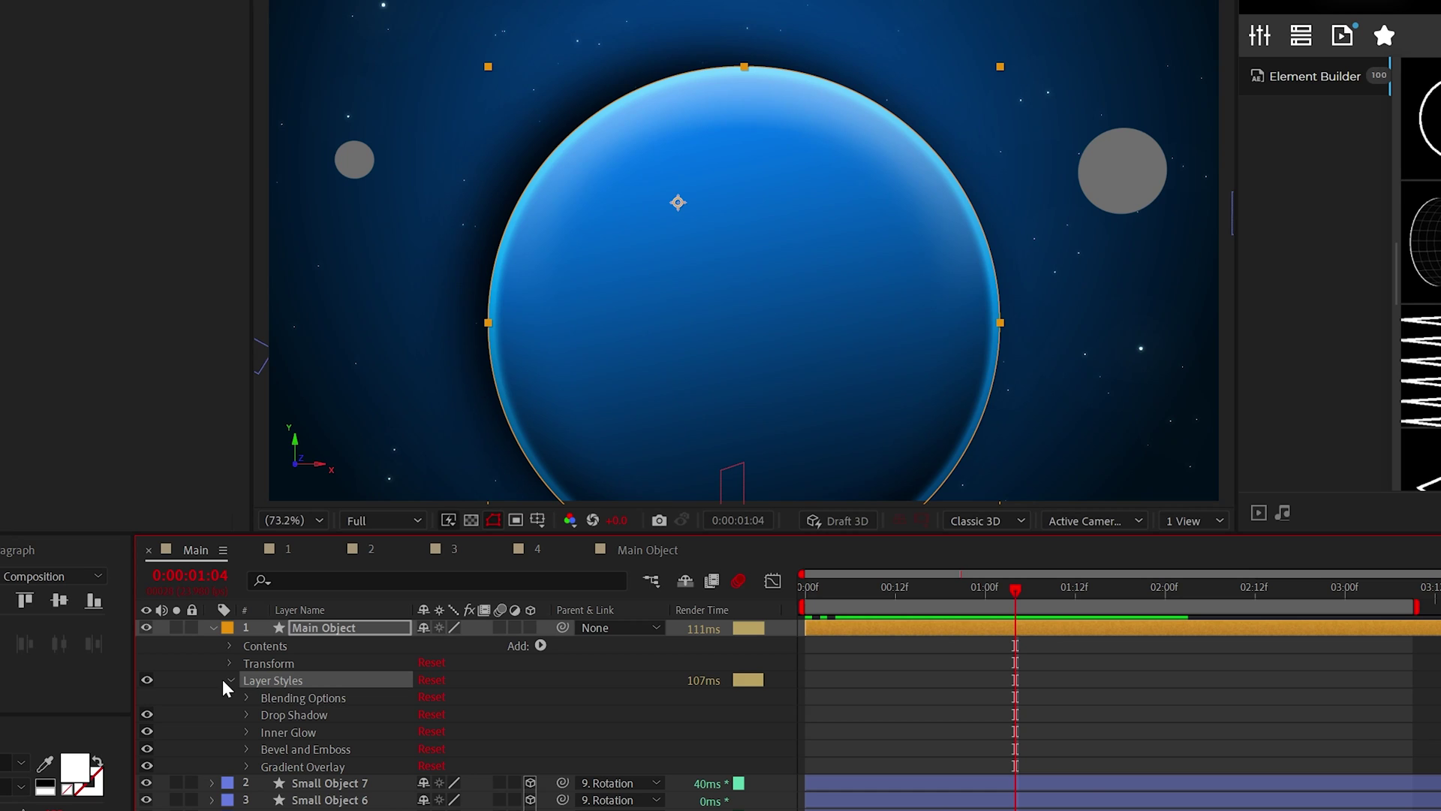
pyautogui.click(230, 680)
pyautogui.click(318, 695)
pyautogui.keyDown('shift'); pyautogui.click(338, 800); pyautogui.keyUp('shift')
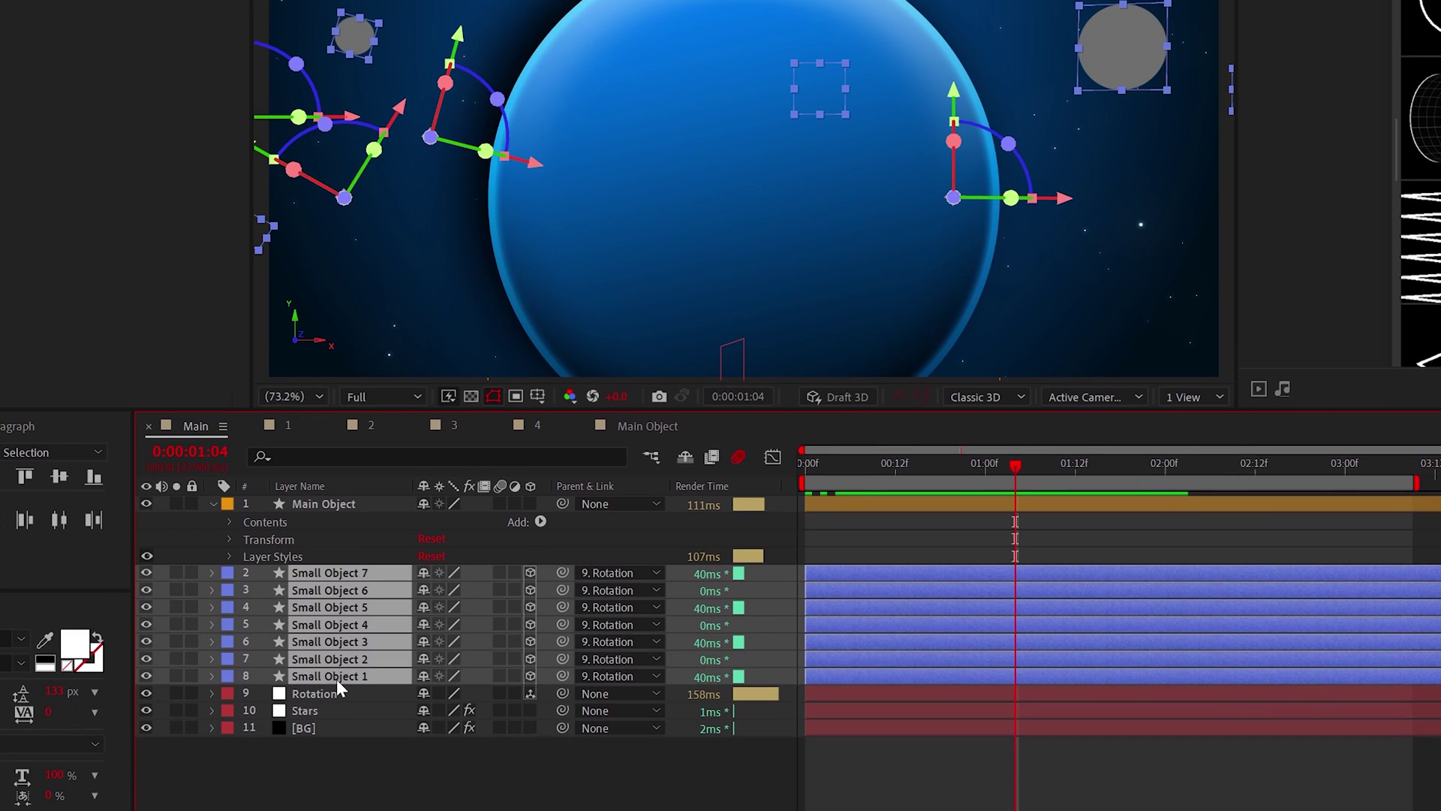
pyautogui.hotkey('ctrl', 'v')
pyautogui.press('F2')
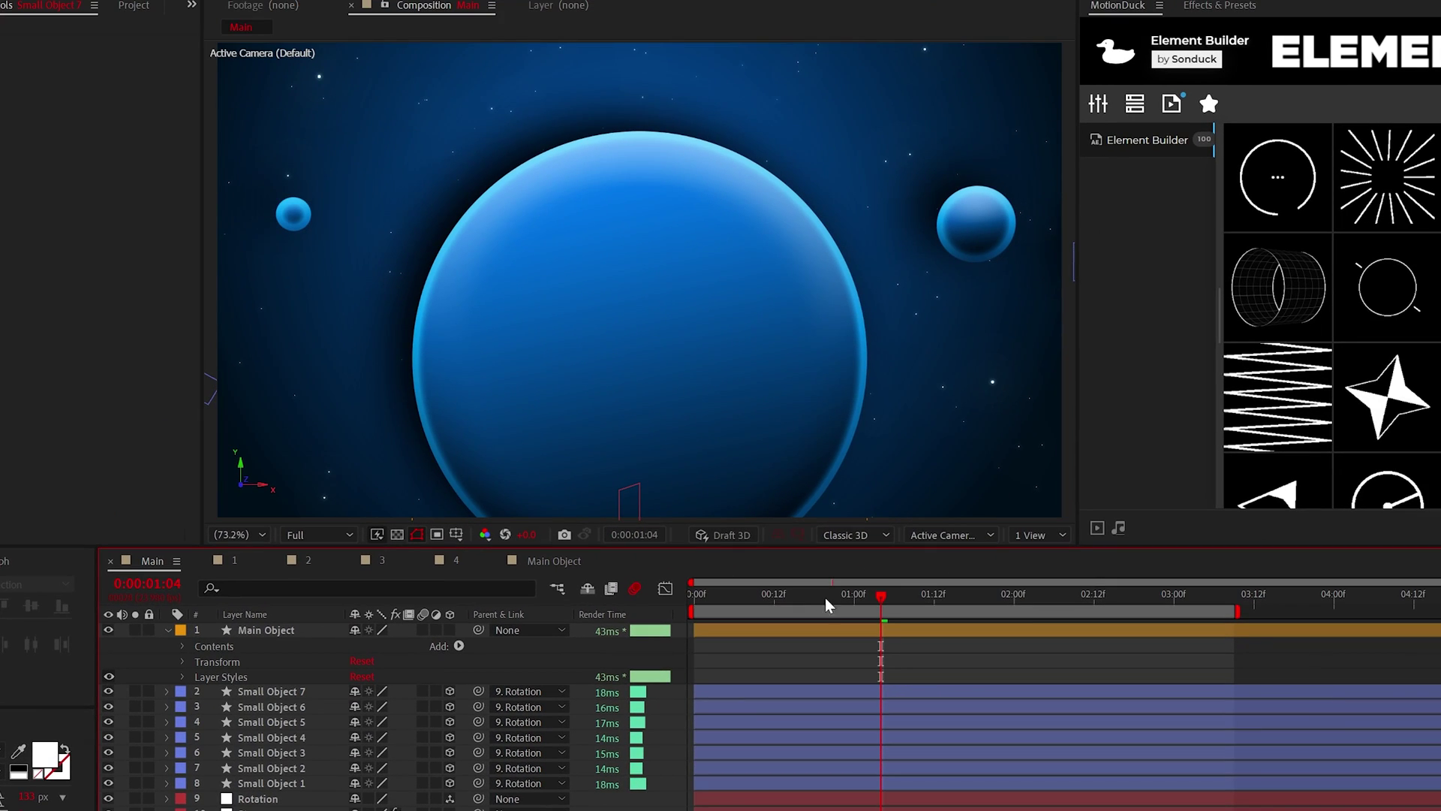
pyautogui.moveTo(790, 600); pyautogui.dragTo(909, 607)
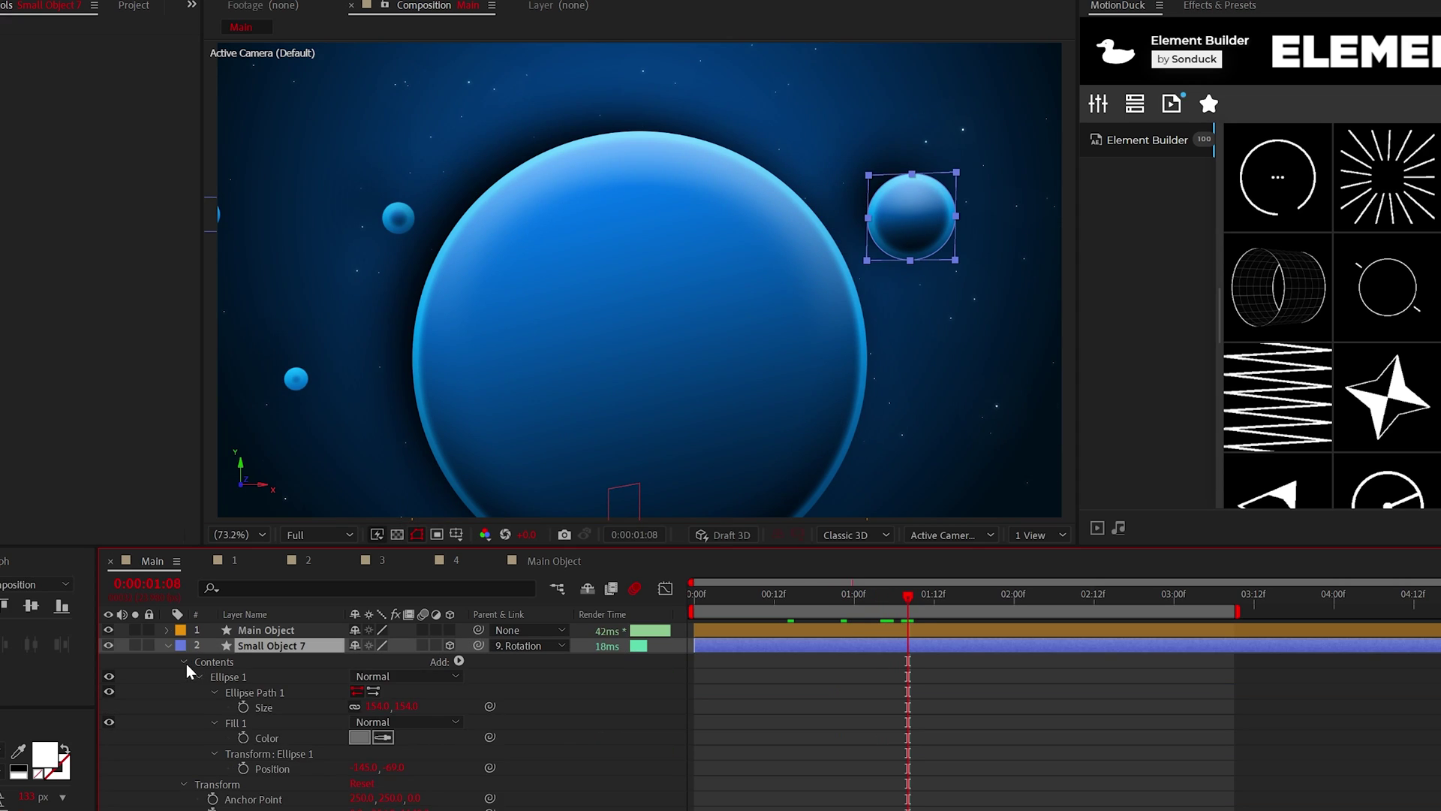
pyautogui.click(182, 662)
pyautogui.click(184, 677)
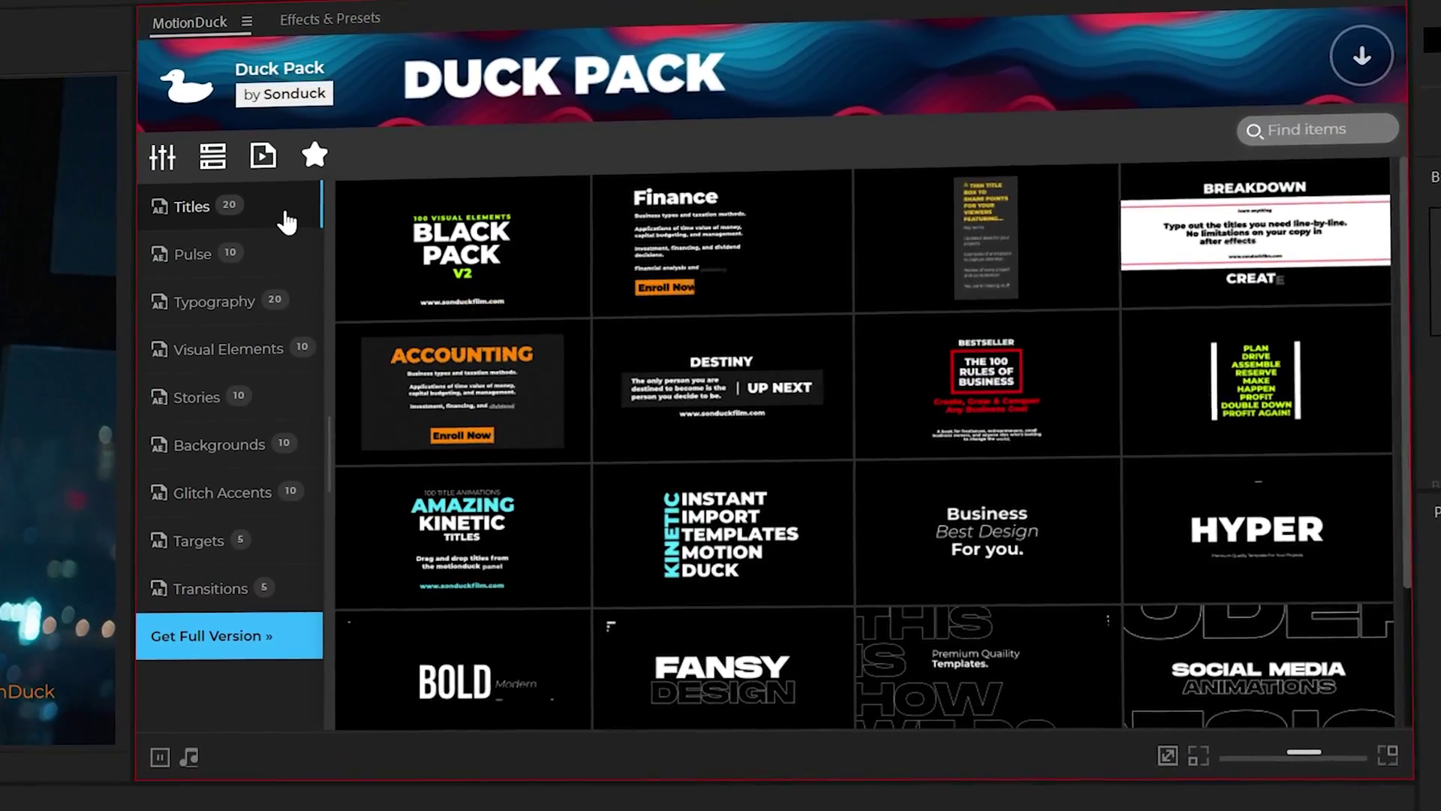
# - Browse the Duck Pack's Pulse, Typography and Titles templates and apply the Title_14 template
pyautogui.click(621, 183)
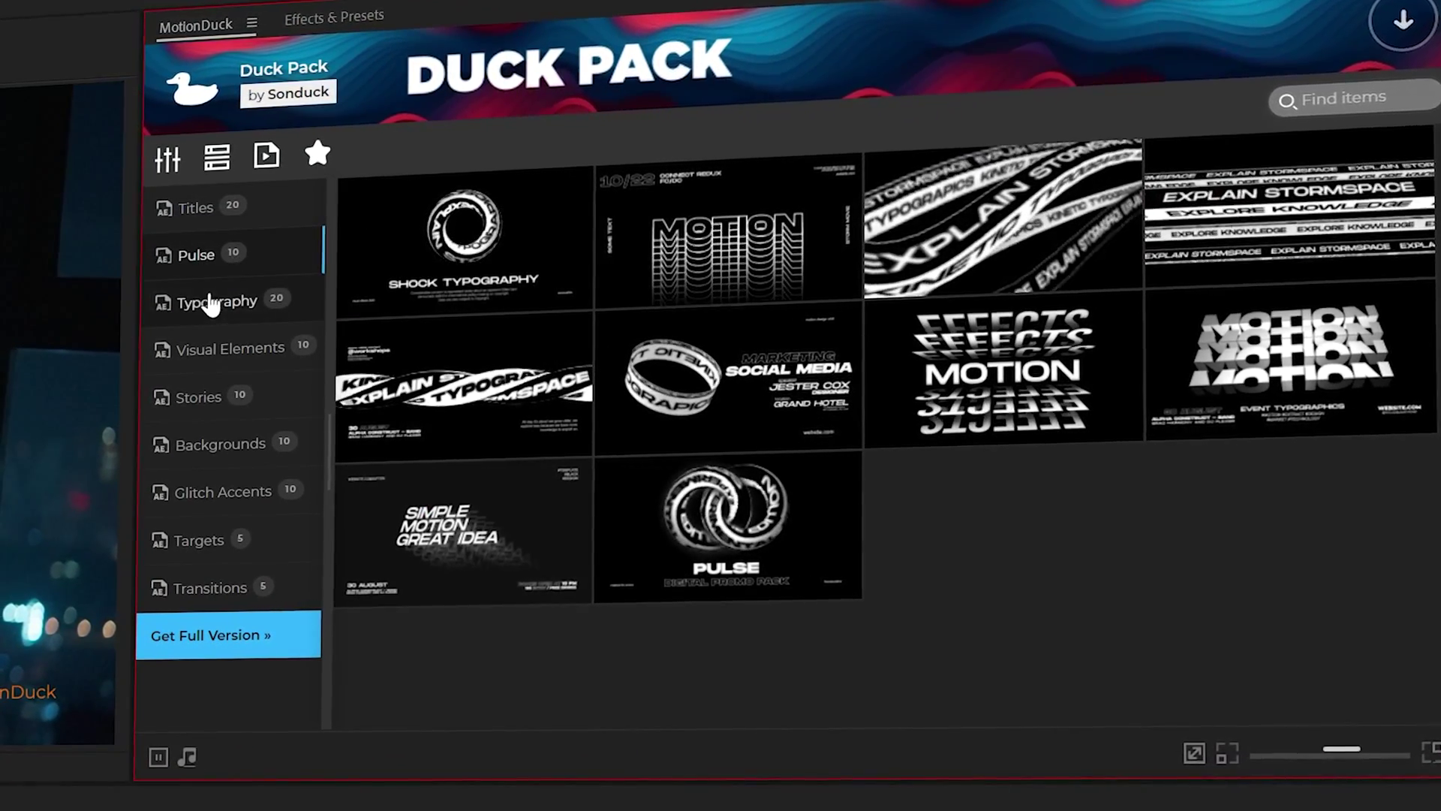
pyautogui.click(225, 302)
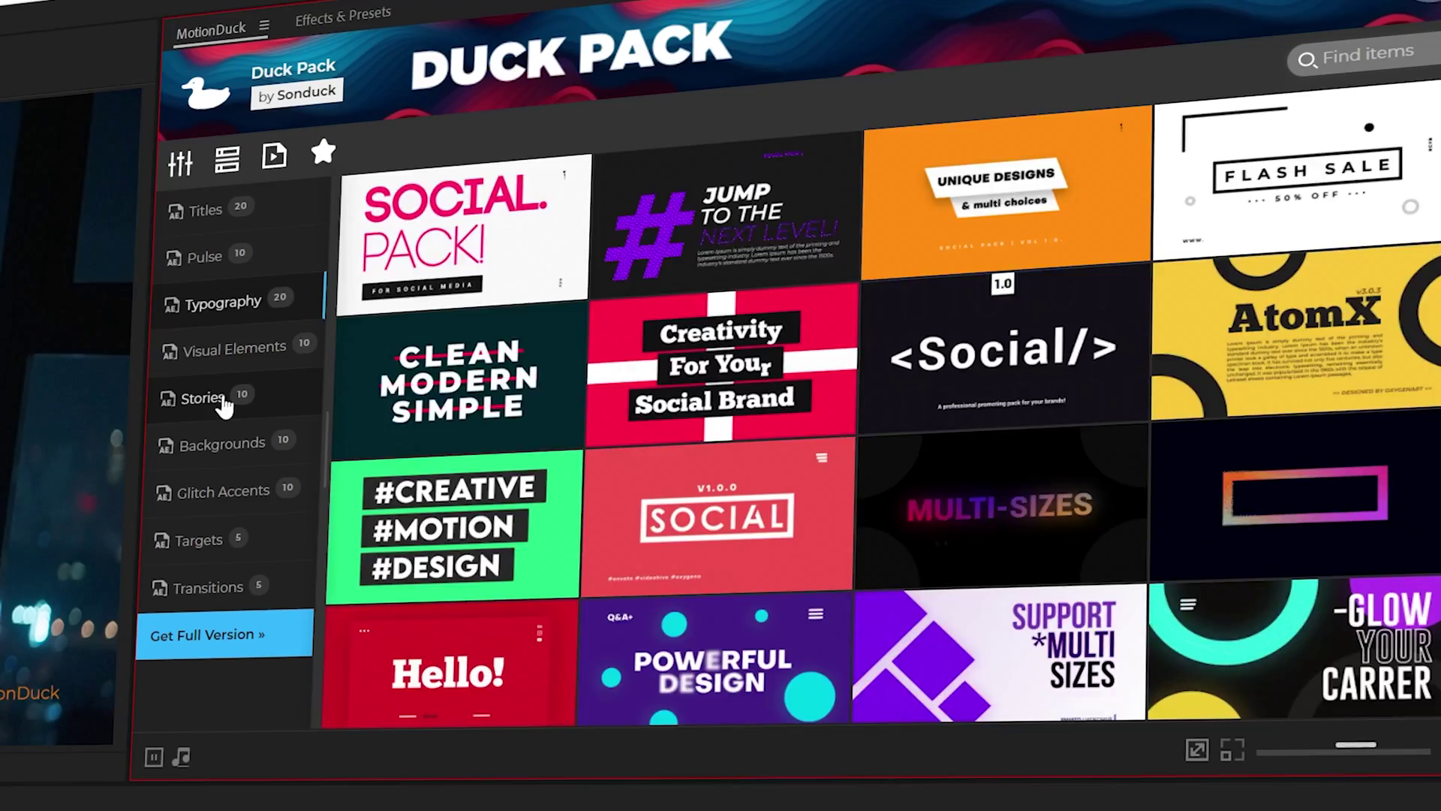
pyautogui.click(202, 209)
pyautogui.scroll(-2, 599, 340)
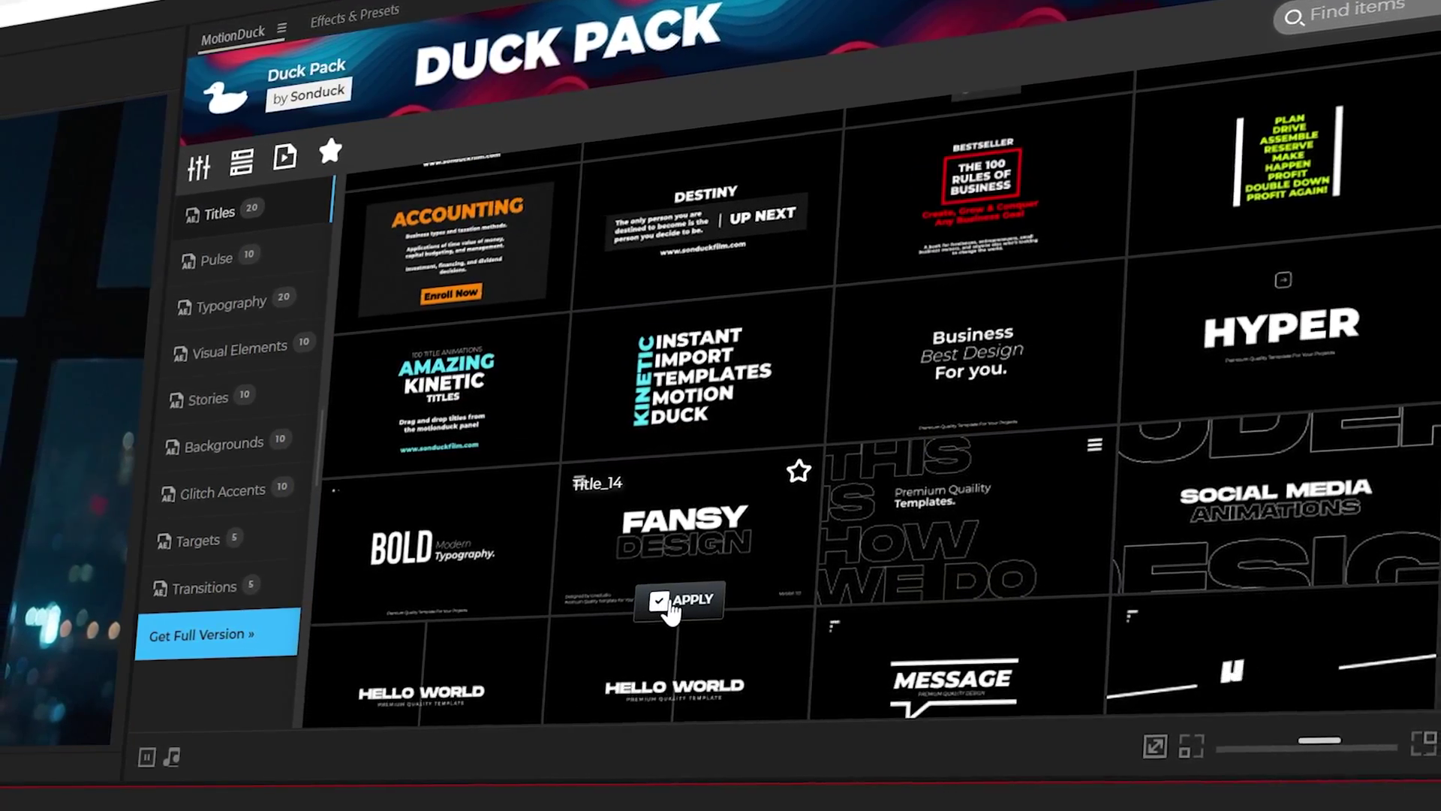
pyautogui.click(664, 600)
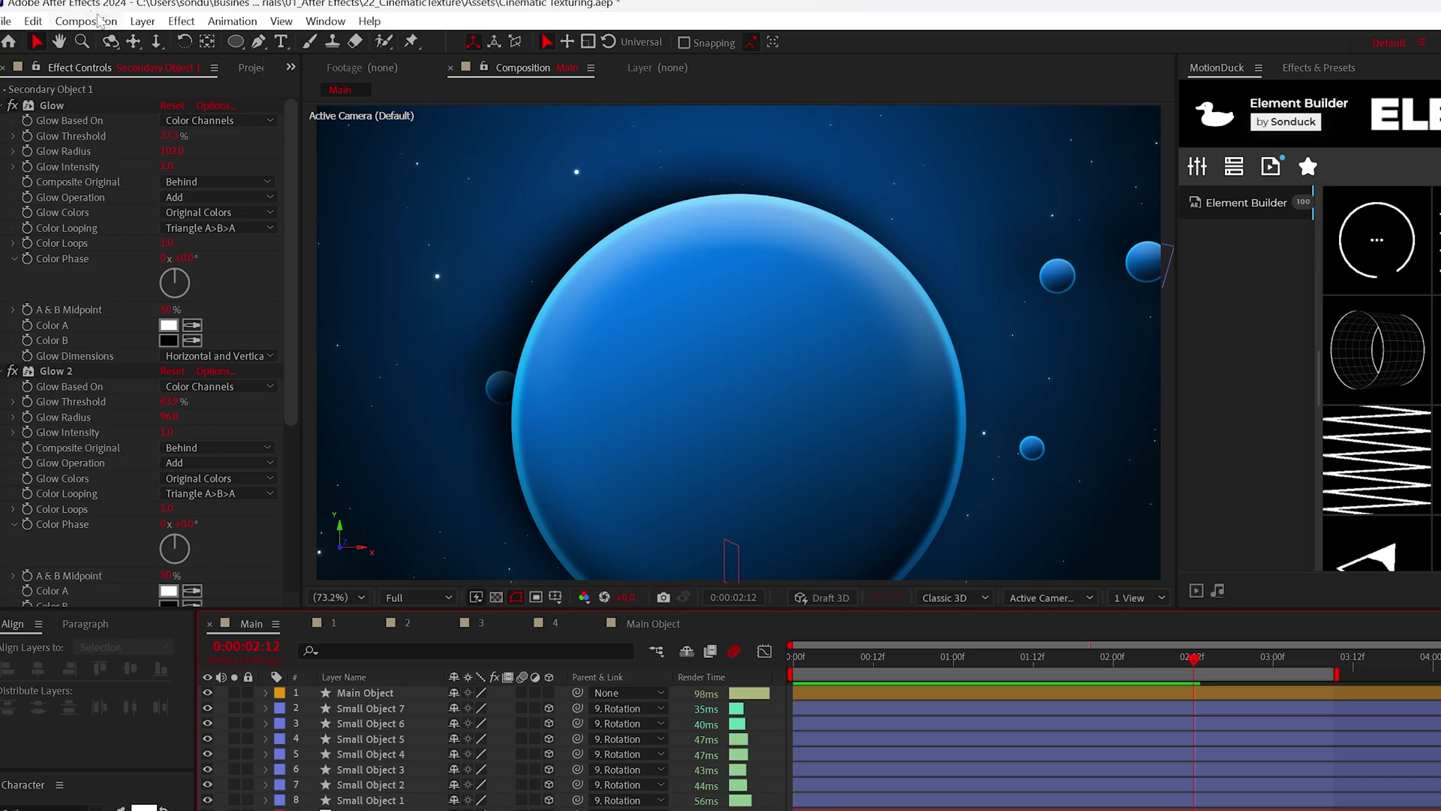
# - Create an adjustment layer above the scene and add a Noise effect at 12% with color noise turned off
pyautogui.click(142, 20)
pyautogui.moveTo(168, 41)
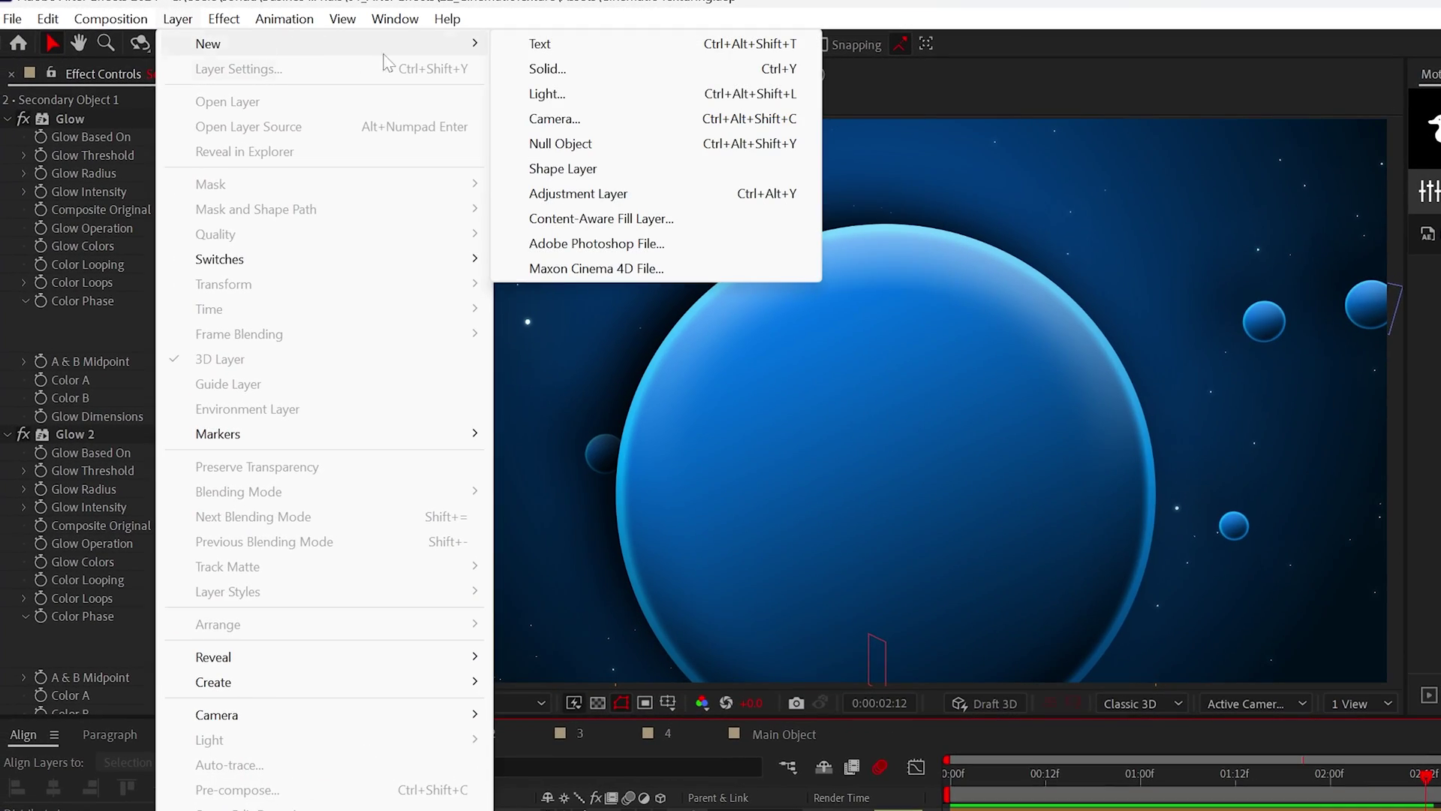
pyautogui.click(578, 194)
pyautogui.click(79, 11)
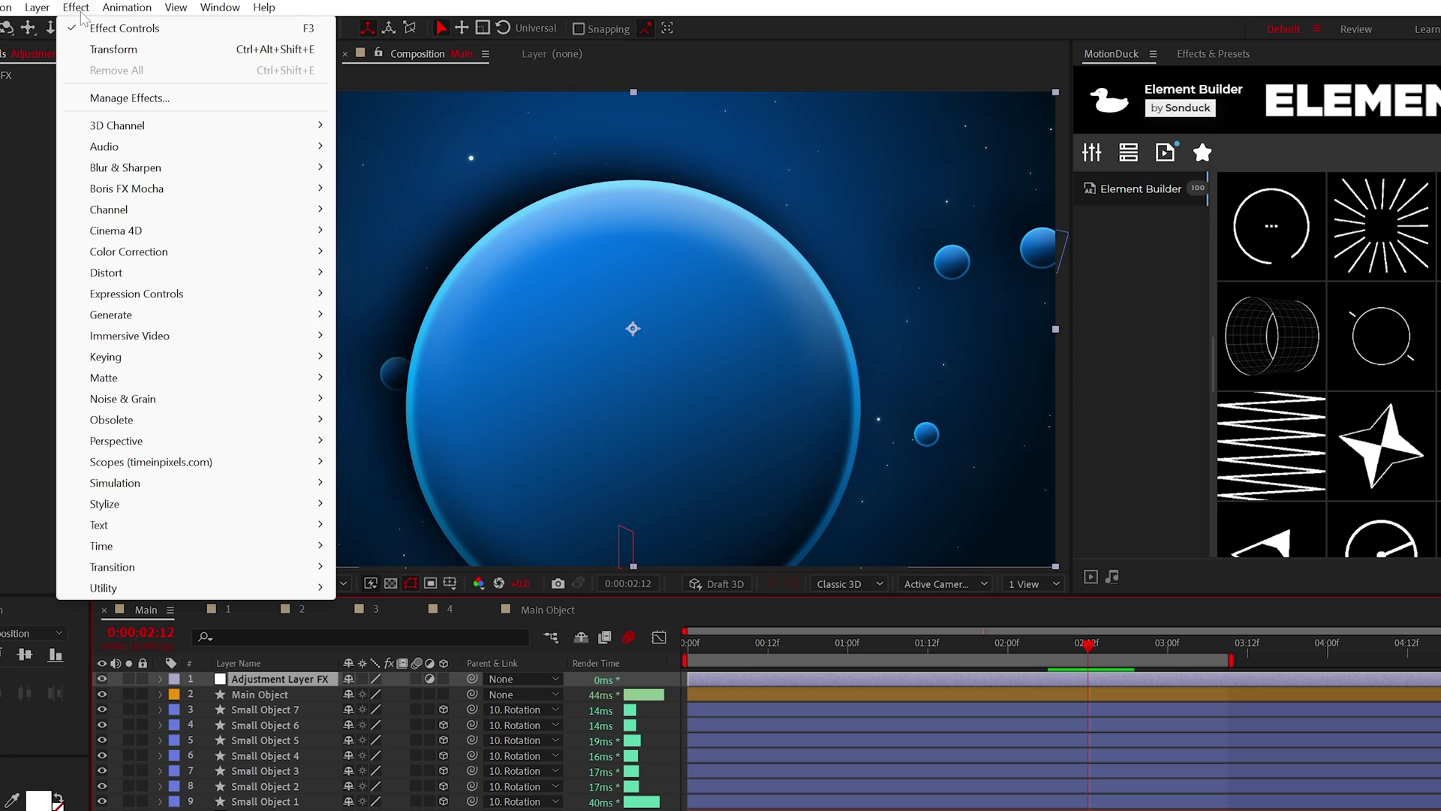
pyautogui.moveTo(122, 398)
pyautogui.click(370, 524)
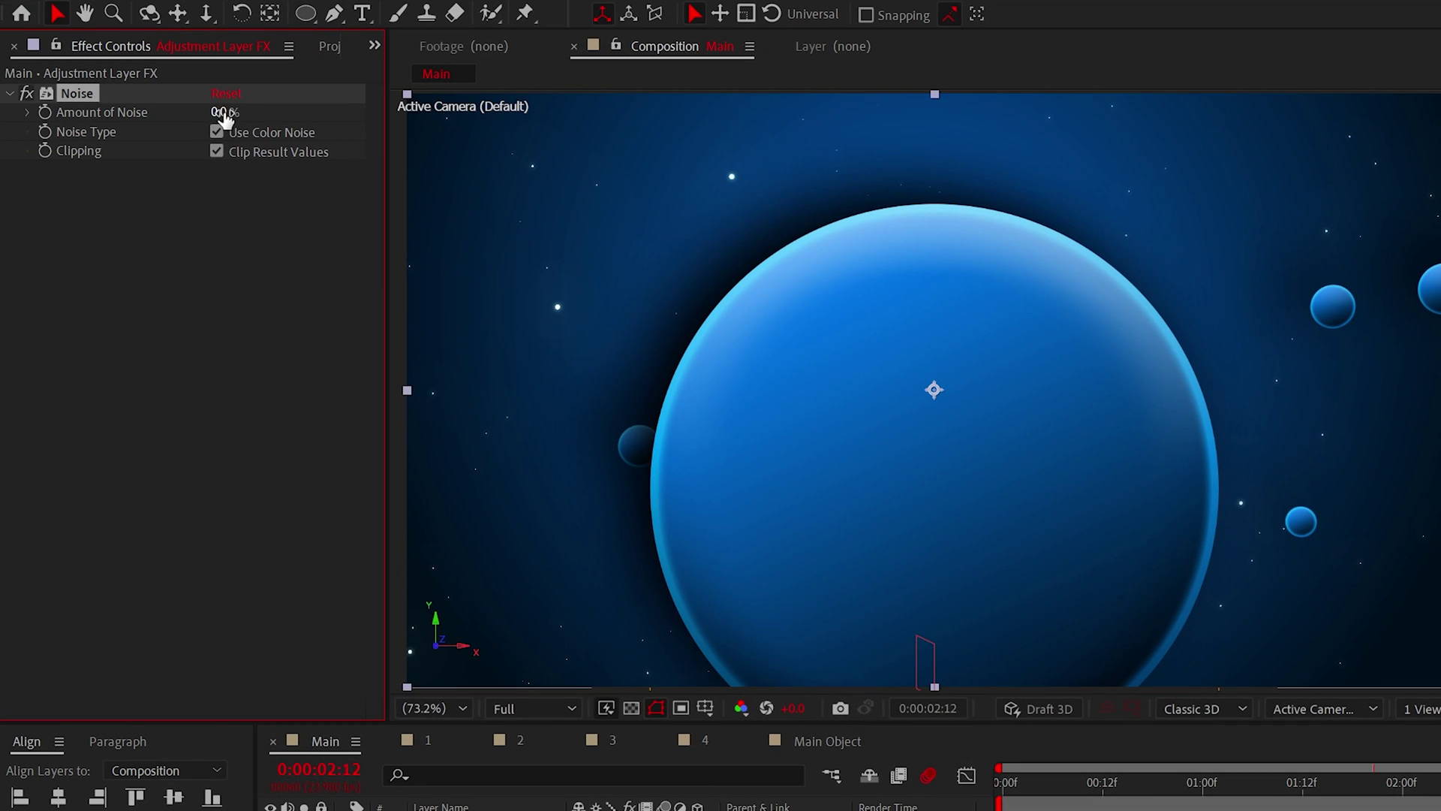
pyautogui.click(215, 208)
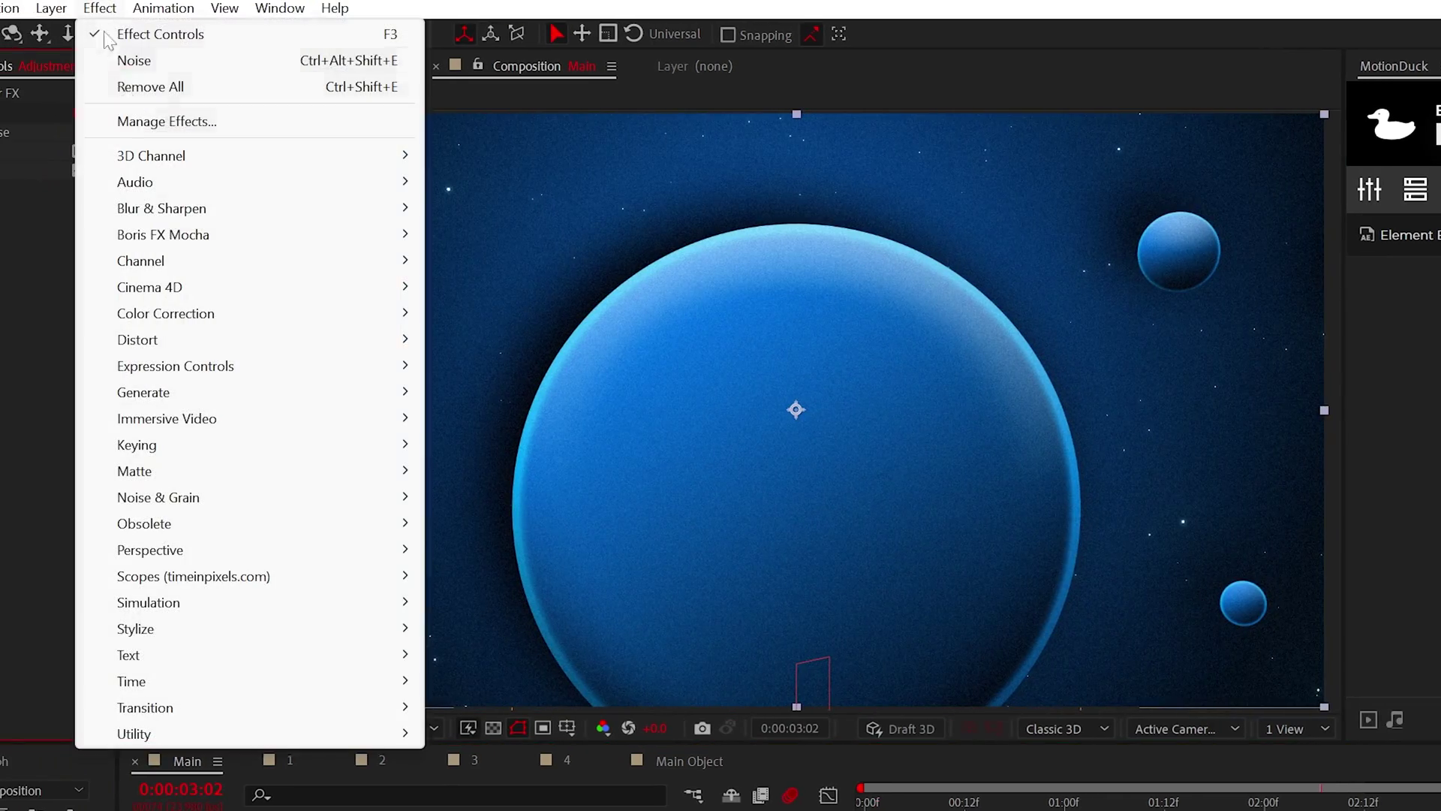
# - Add a Posterize effect to the adjustment layer and set its level to 11
pyautogui.moveTo(141, 646)
pyautogui.click(513, 570)
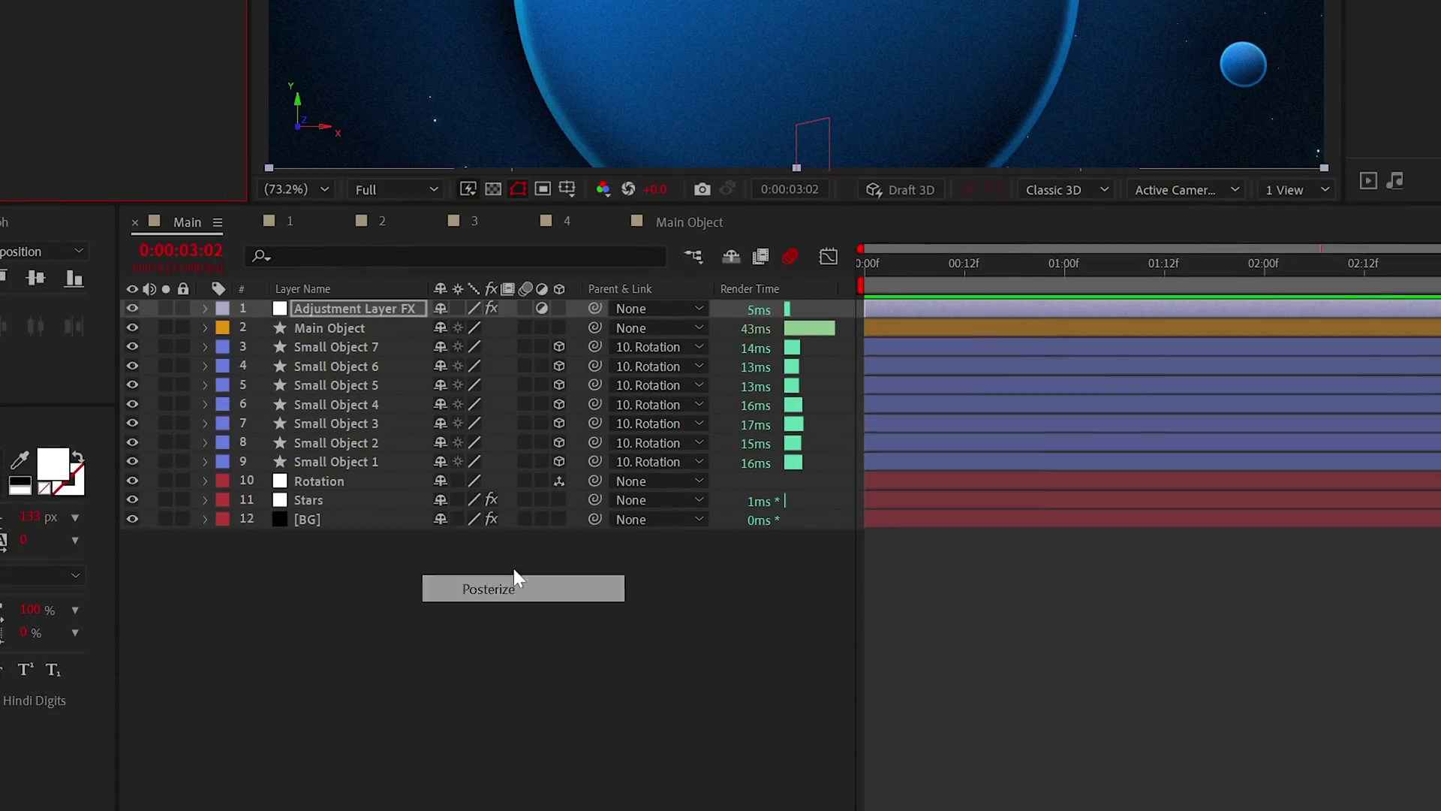
pyautogui.moveTo(207, 188); pyautogui.dragTo(225, 190)
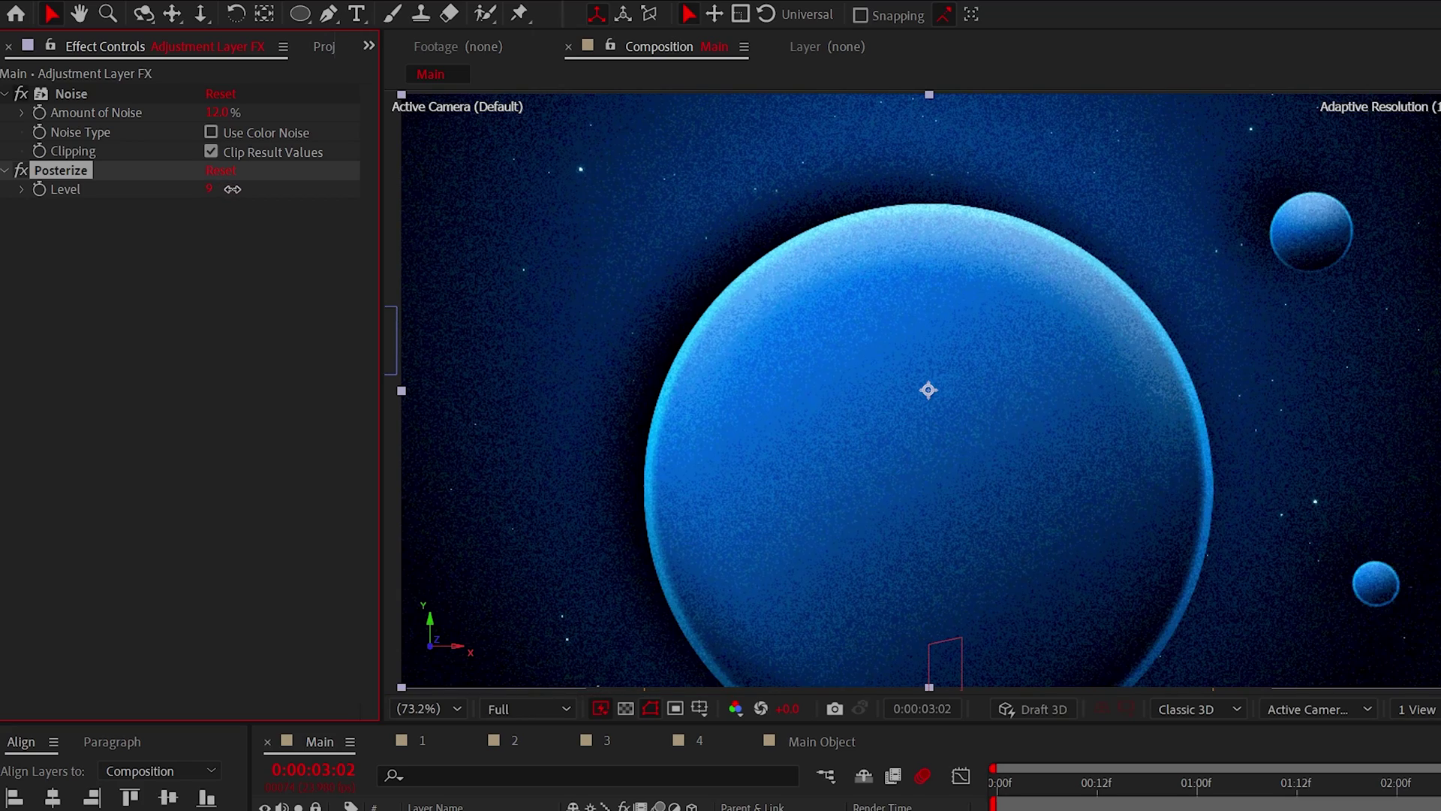
pyautogui.click(255, 420)
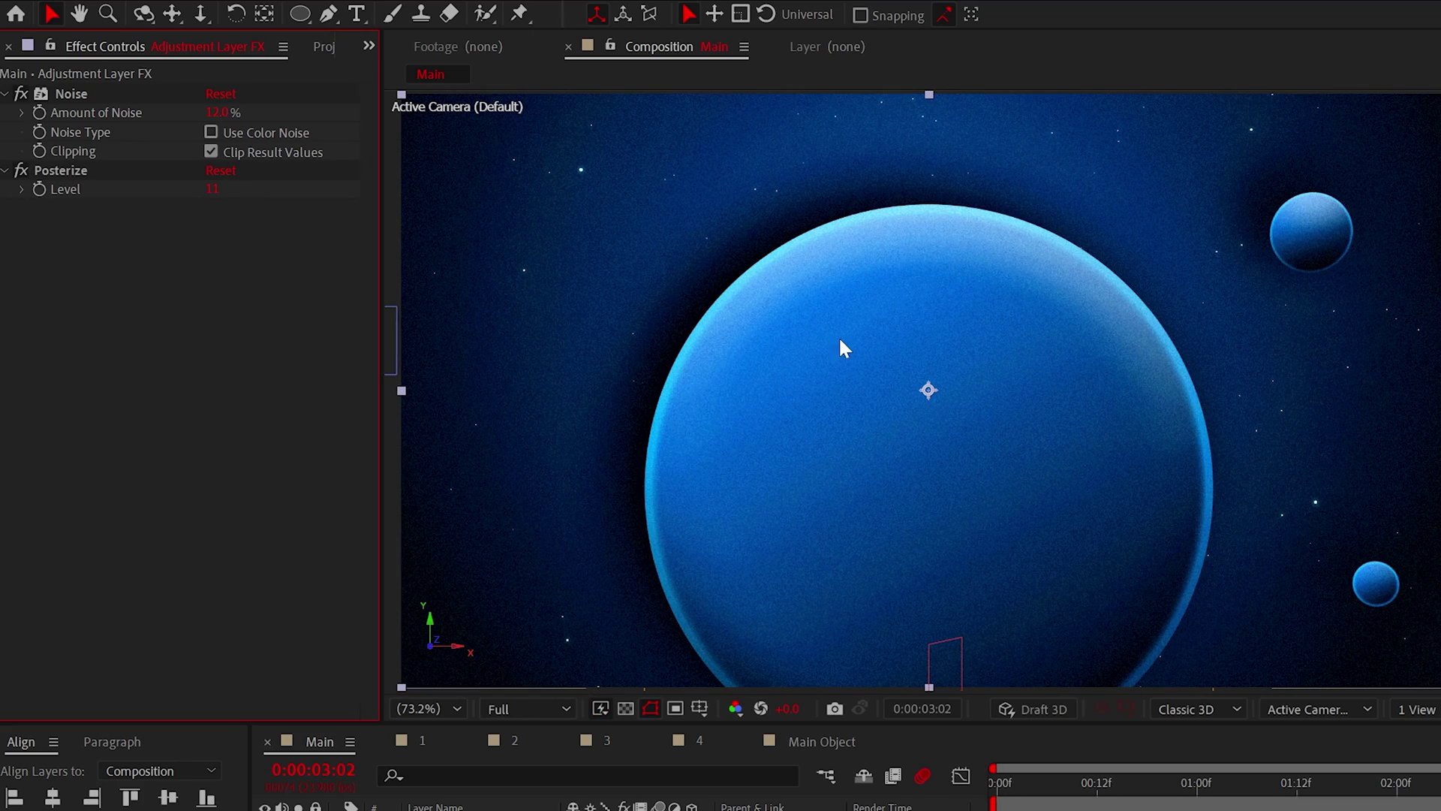
# - Add a Glow effect to the adjustment layer with a radius of 400 and an intensity of 2
pyautogui.click(215, 10)
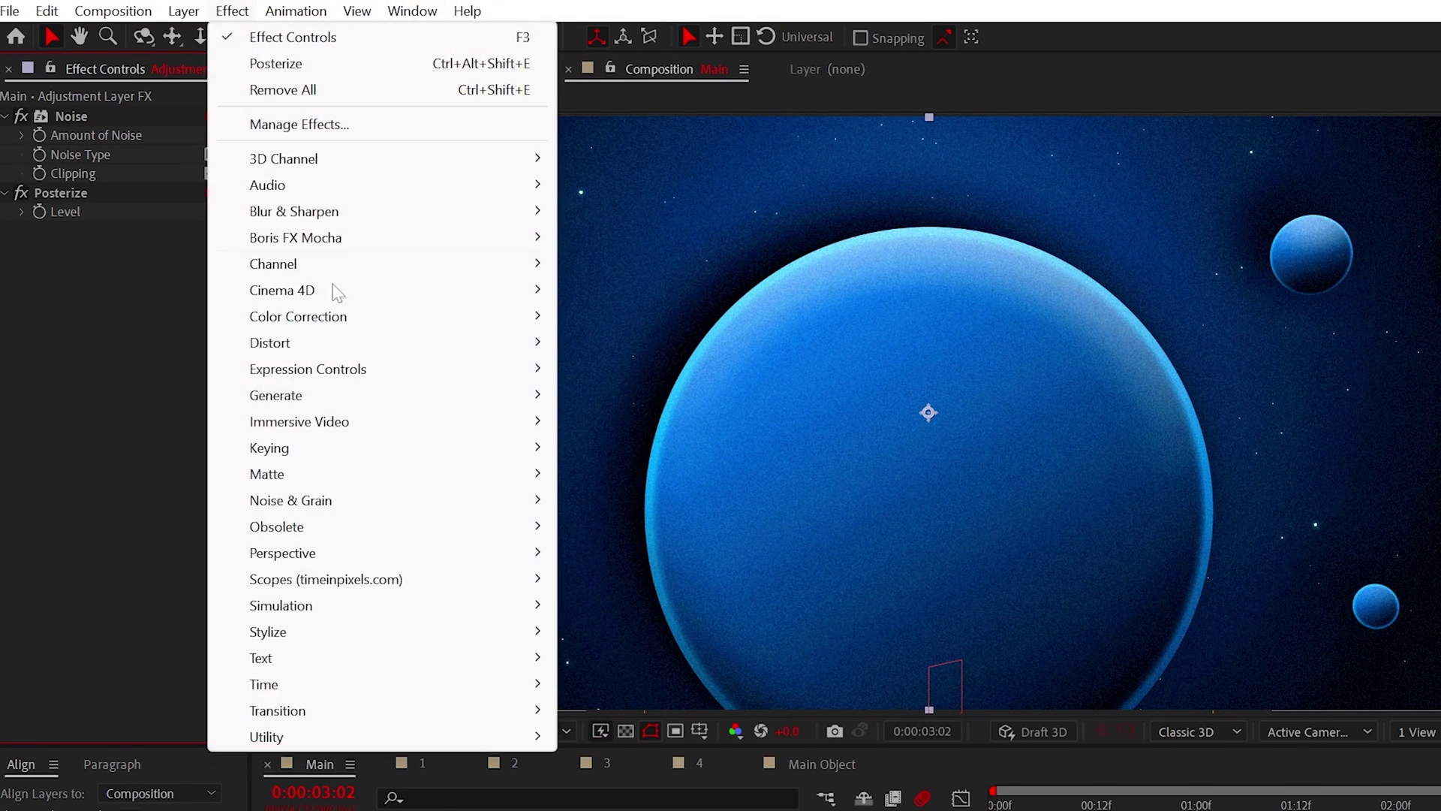
pyautogui.moveTo(305, 631)
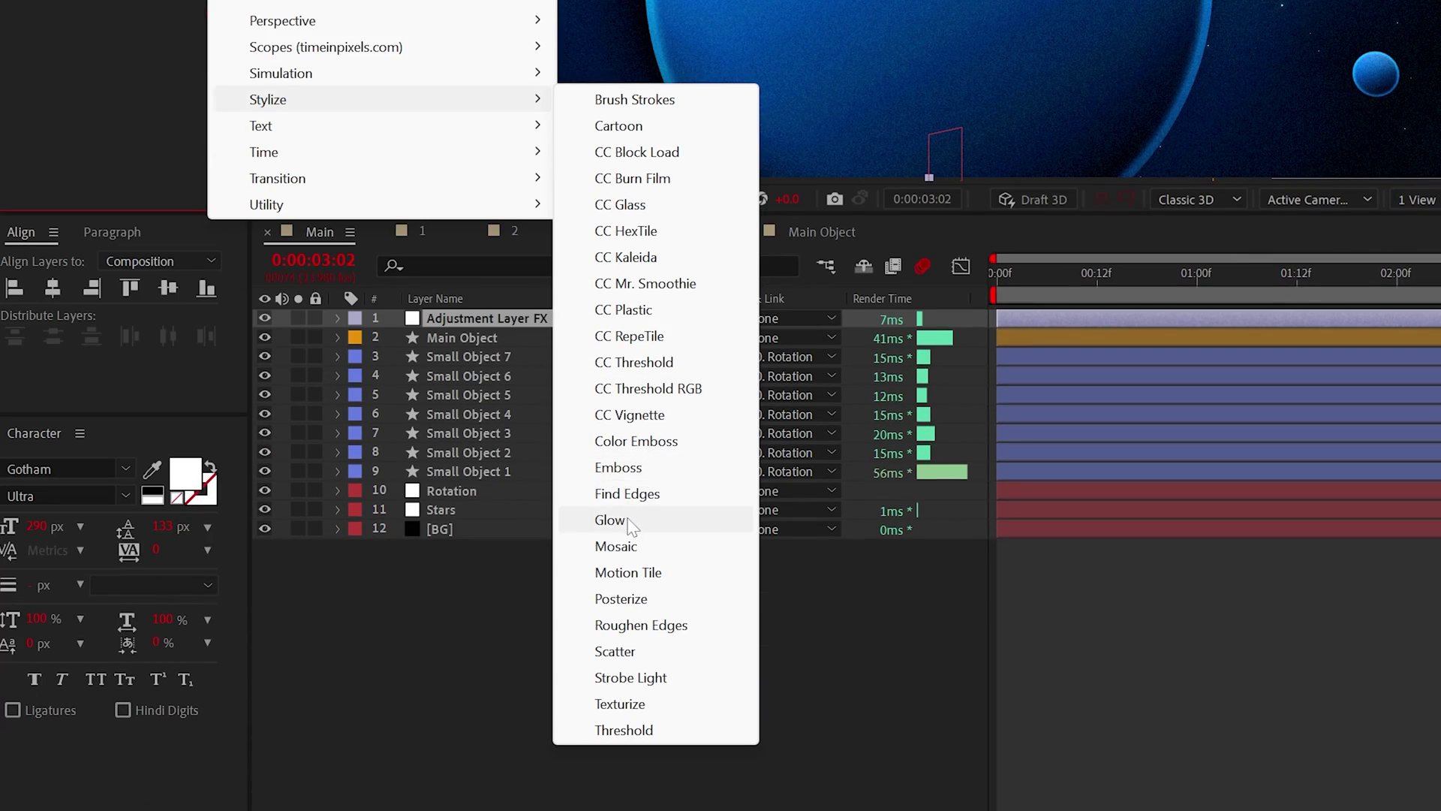
pyautogui.click(611, 515)
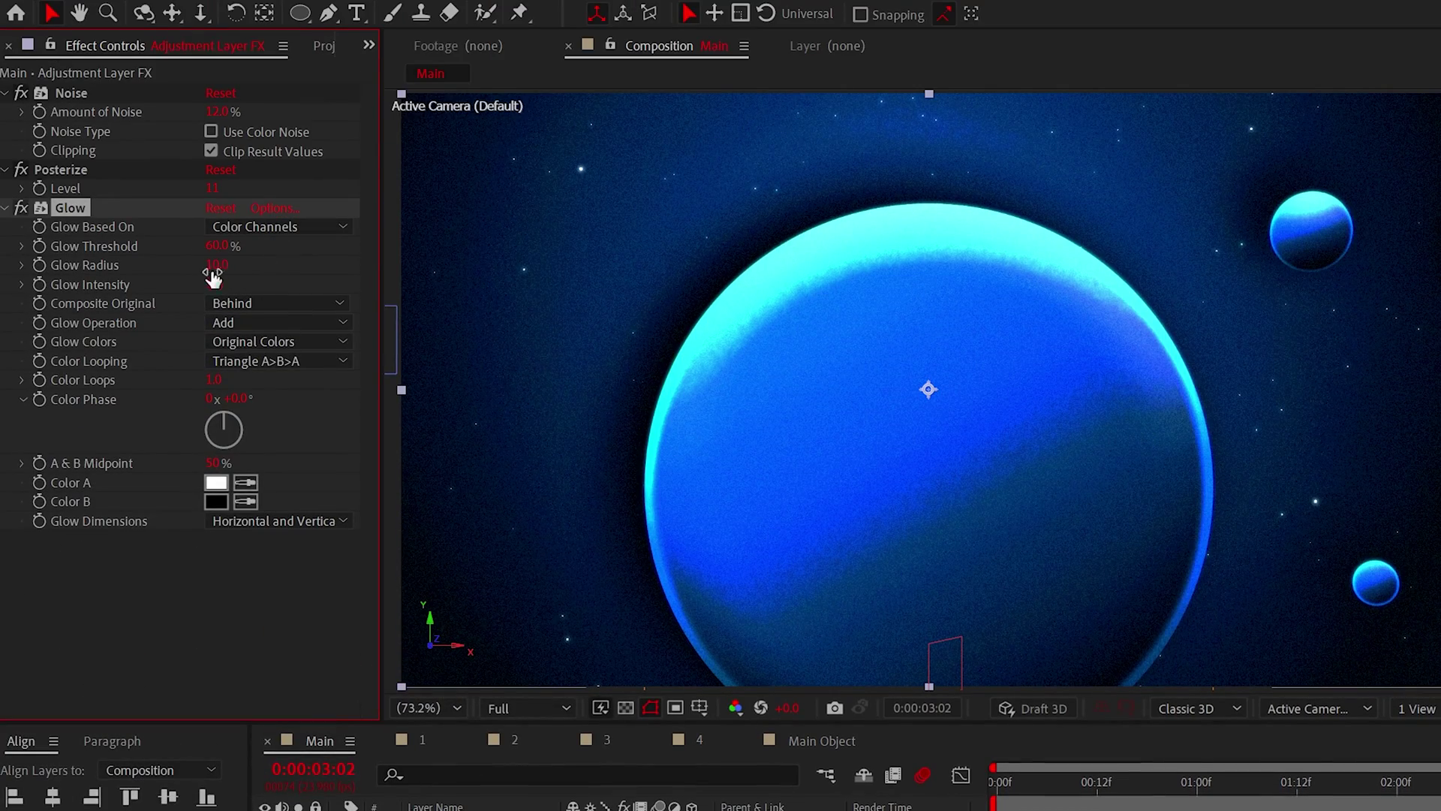
pyautogui.moveTo(229, 267); pyautogui.dragTo(212, 267)
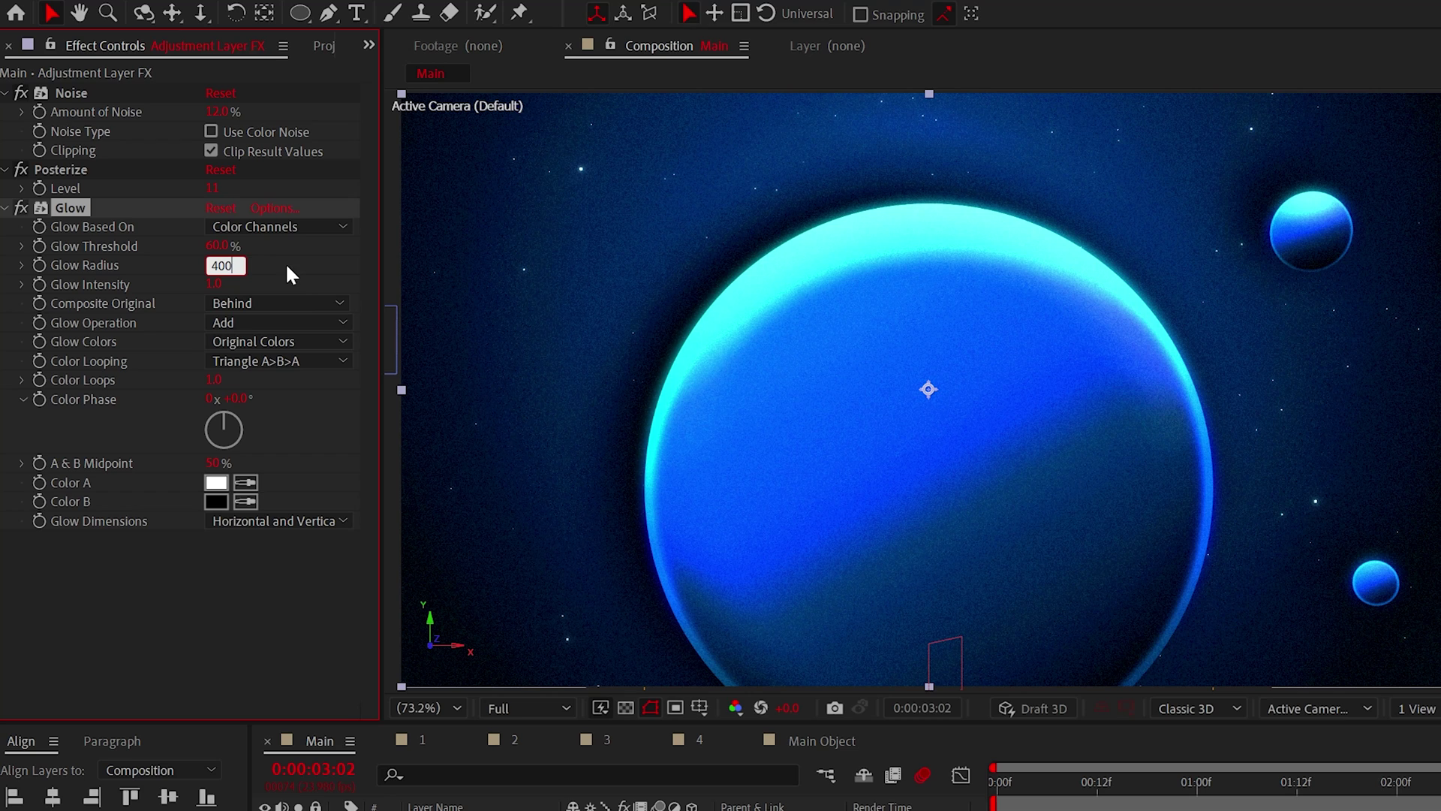
pyautogui.press('Return')
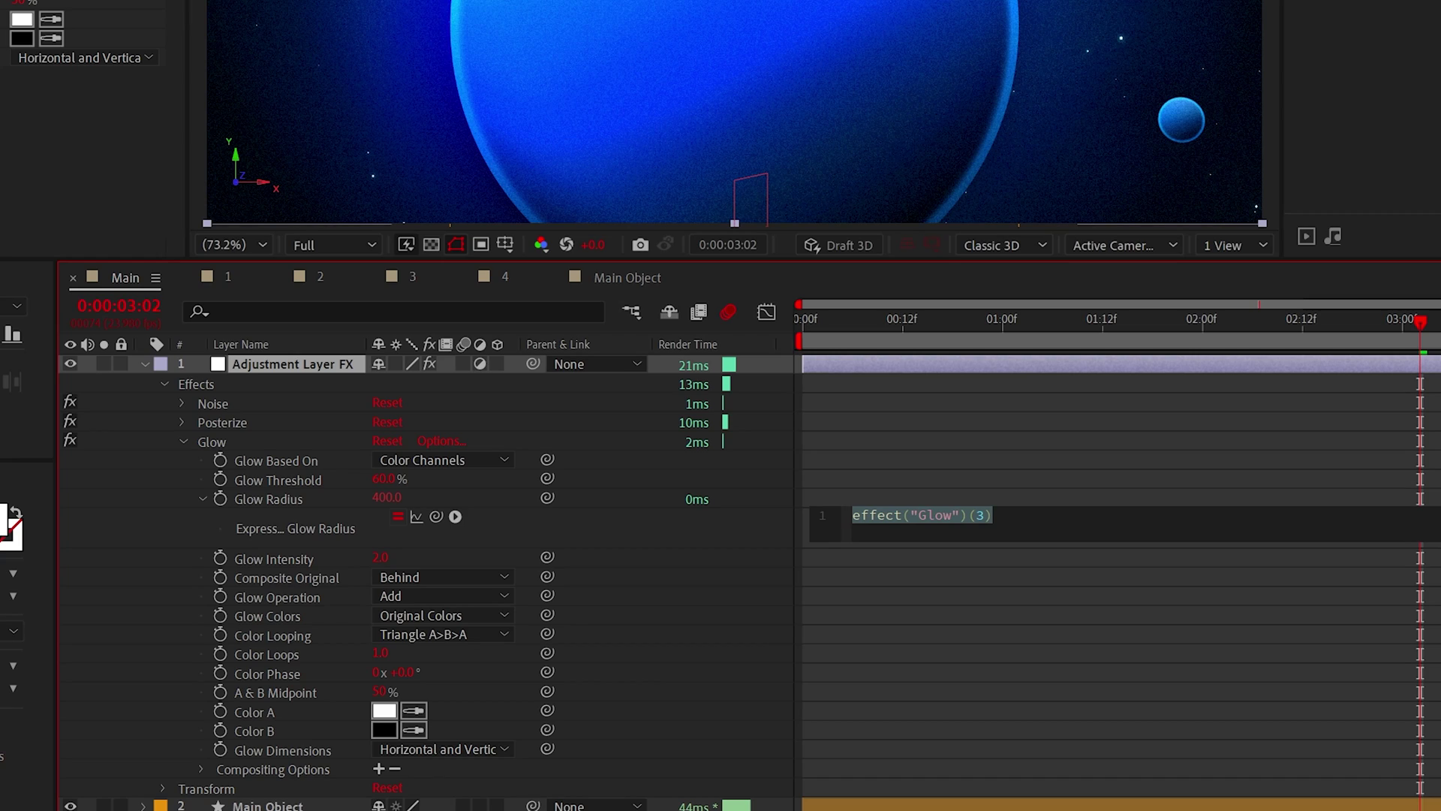
# - Enter a wiggle function as the expression on the adjustment layer's Glow Radius
pyautogui.write('wigg')
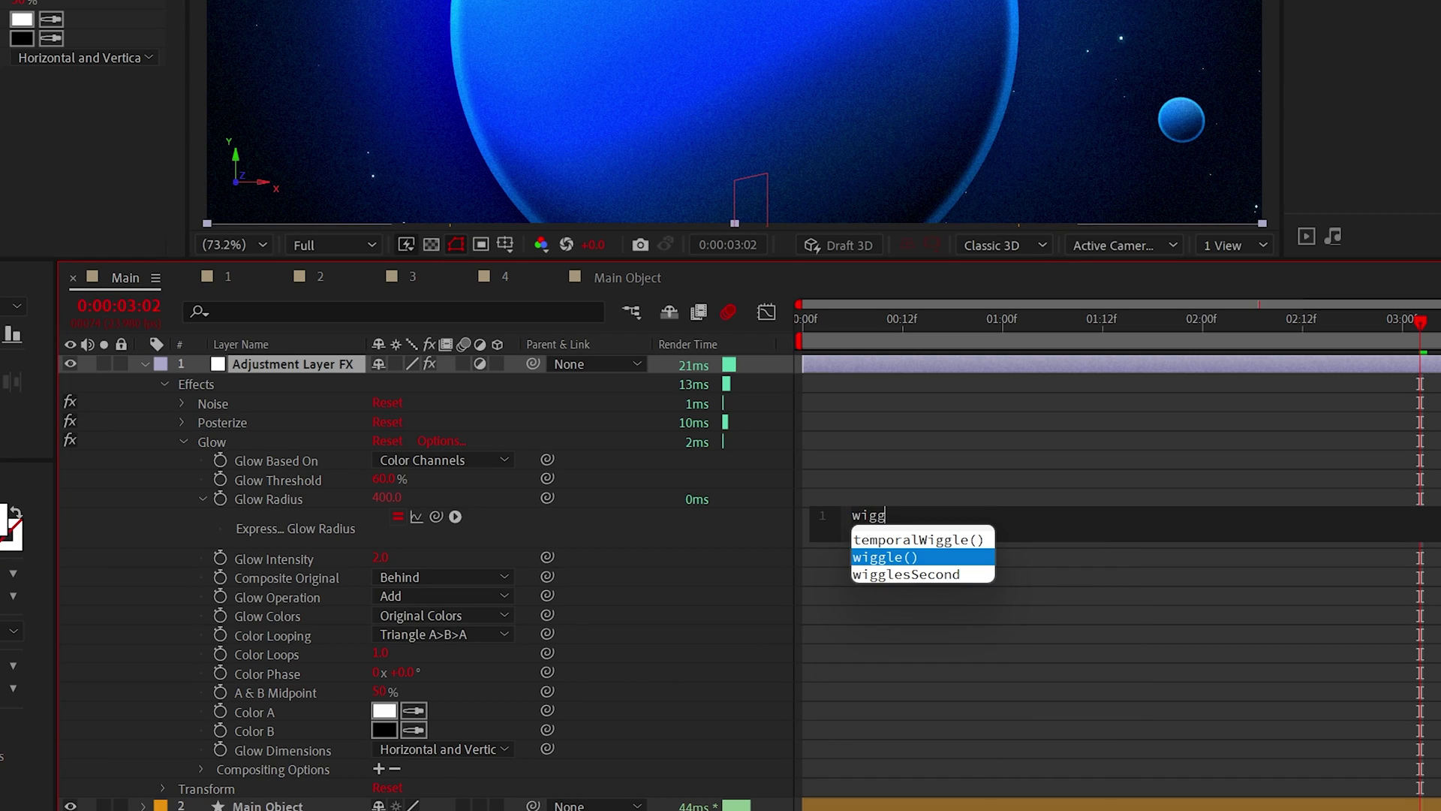
pyautogui.write('le')
pyautogui.press('Return')
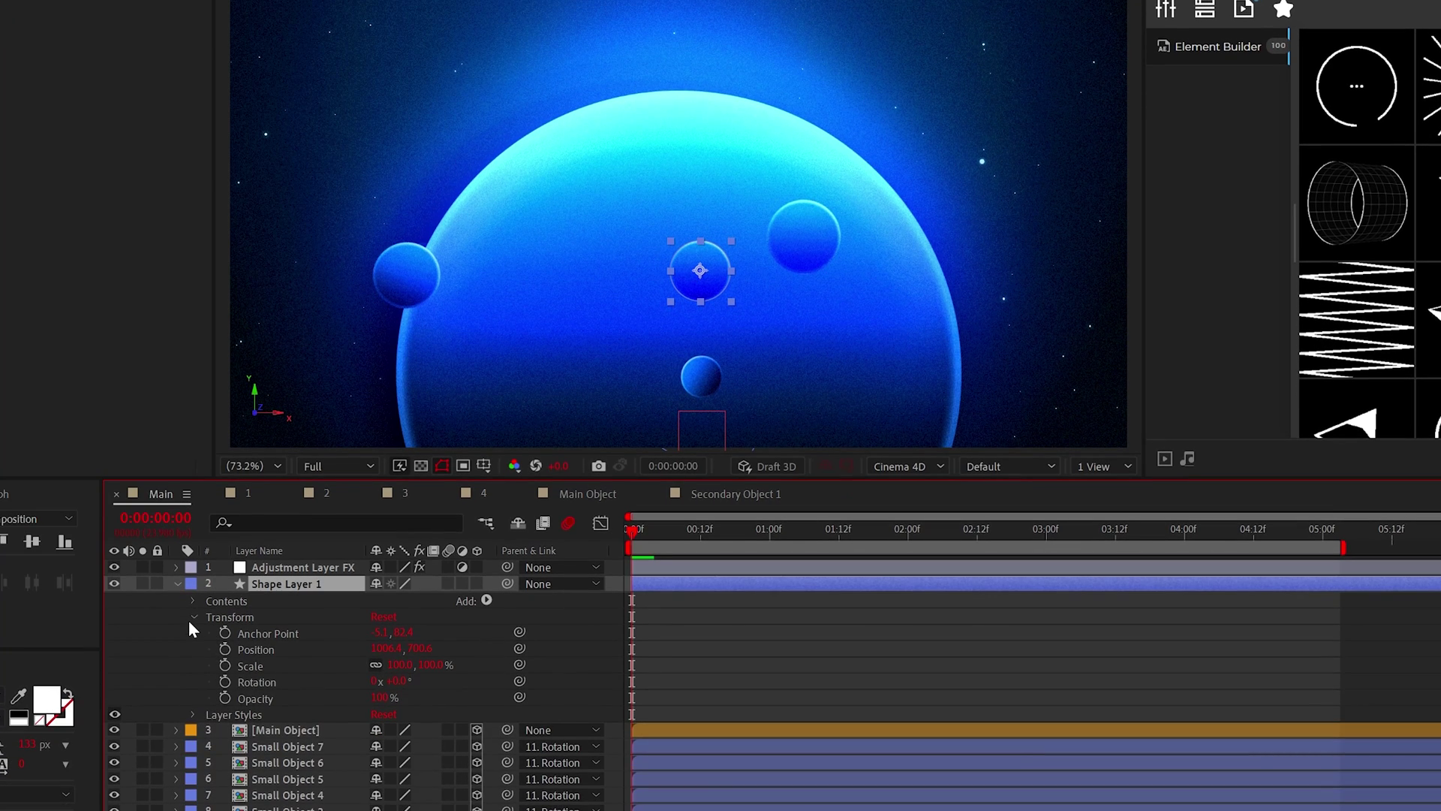
# - Cut the layer styles from Shape Layer 1 and pre-compose the layer as "Small Object"
pyautogui.click(194, 740)
pyautogui.click(195, 756)
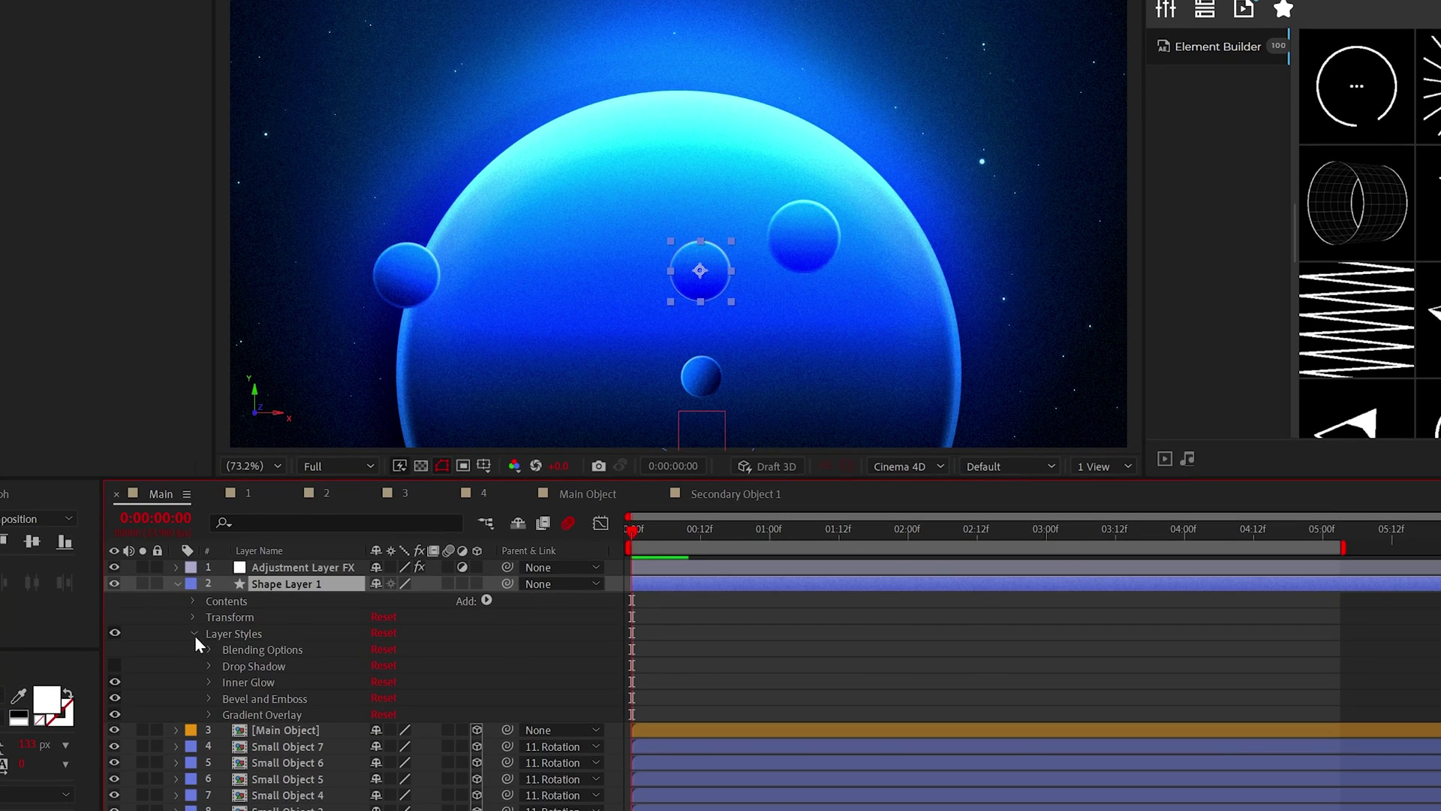
pyautogui.click(237, 635)
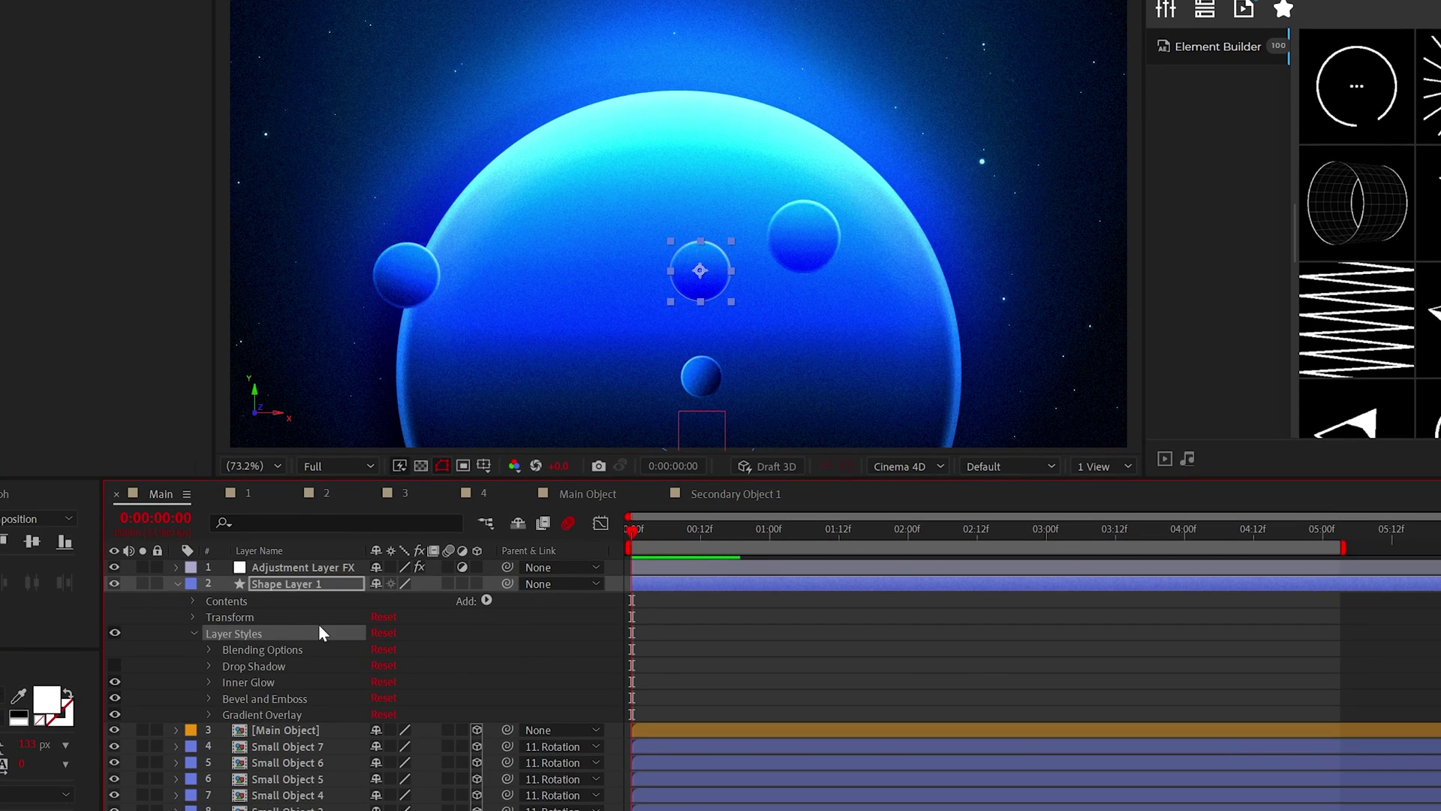
pyautogui.press('Delete')
pyautogui.hotkey('ctrl', 'shift', 'c')
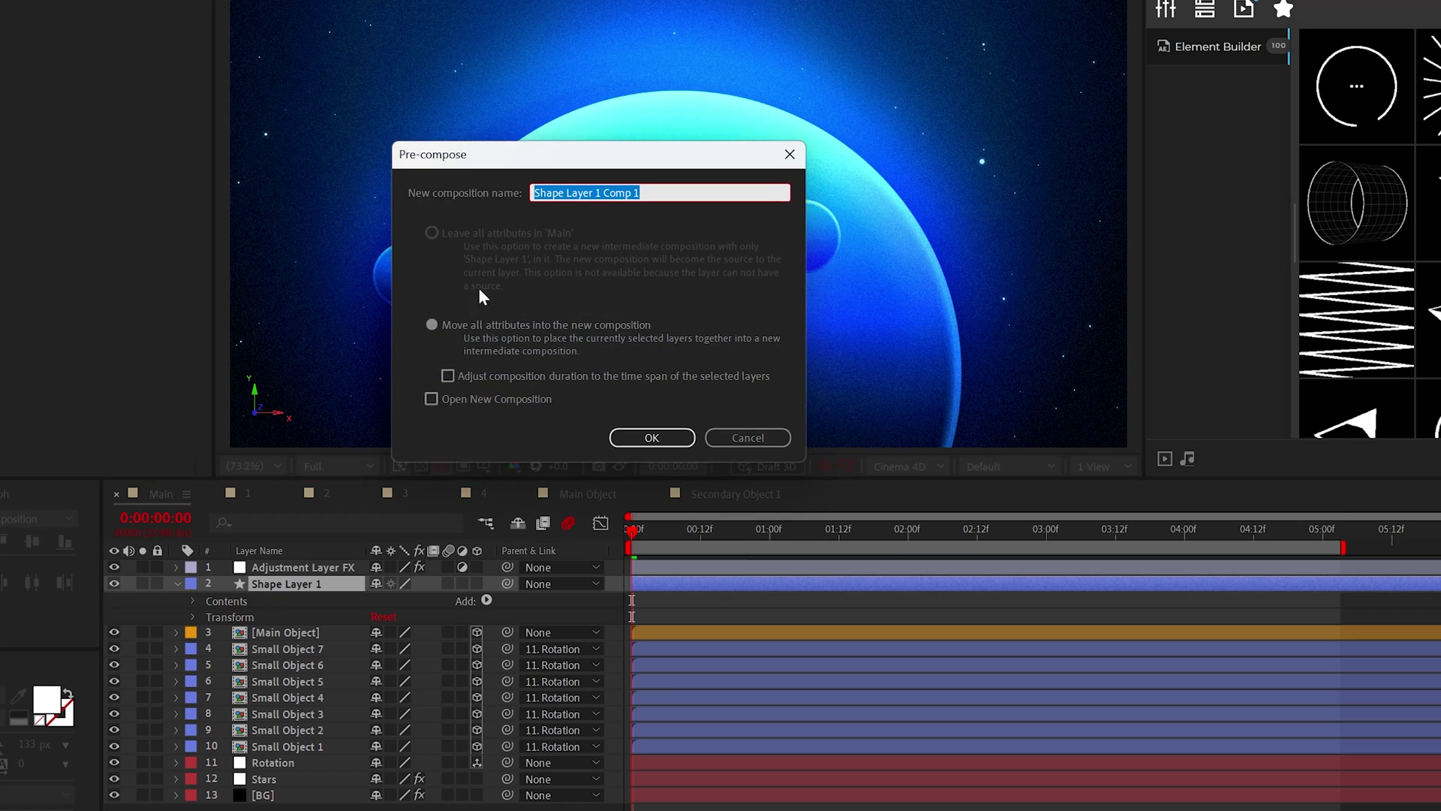
pyautogui.write('Small Object')
pyautogui.press('Return')
# - Paste the layer styles onto Shape Layer 1 inside the Small Object composition and return to the Main composition
pyautogui.doubleClick(270, 680)
pyautogui.click(276, 665)
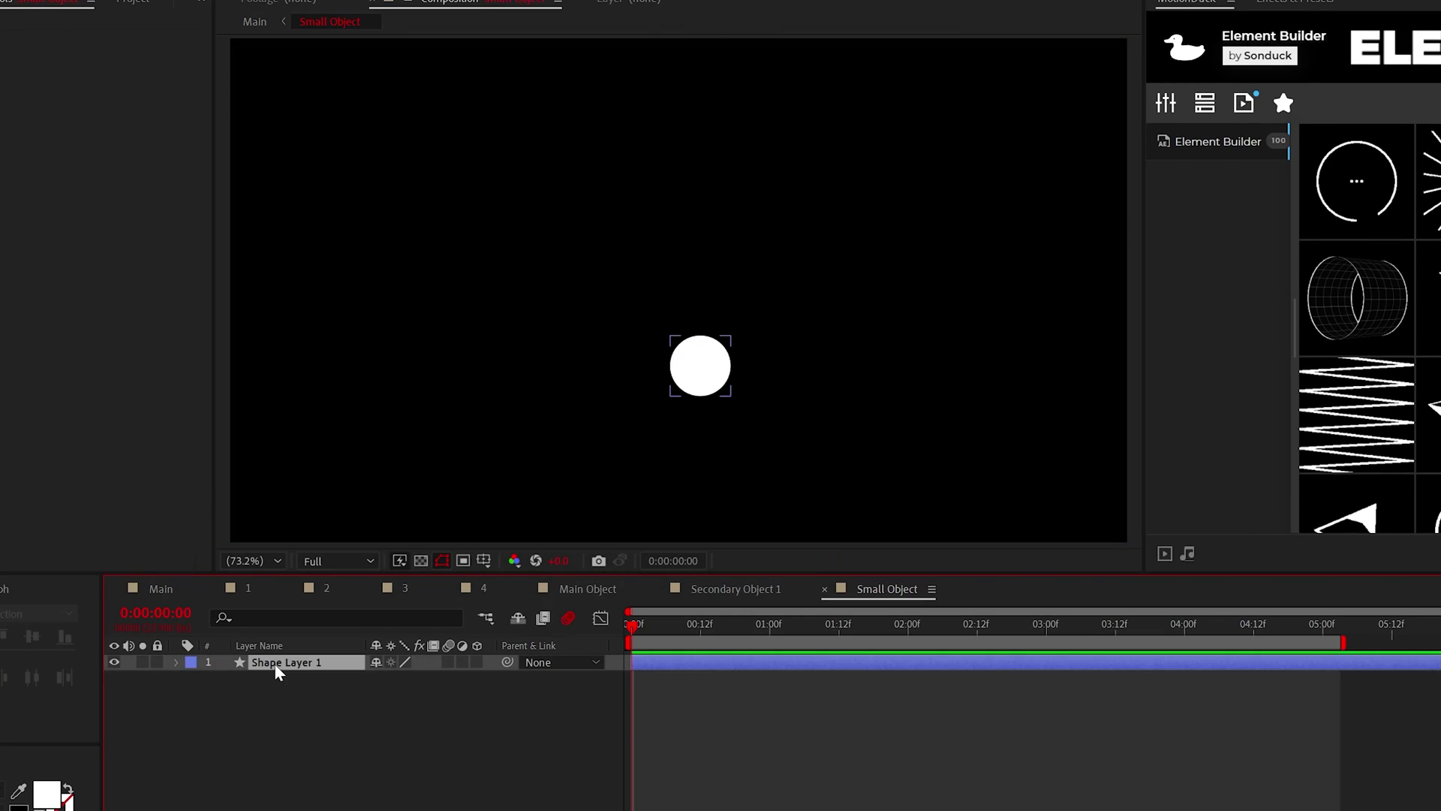
pyautogui.hotkey('ctrl', 'v')
pyautogui.click(255, 21)
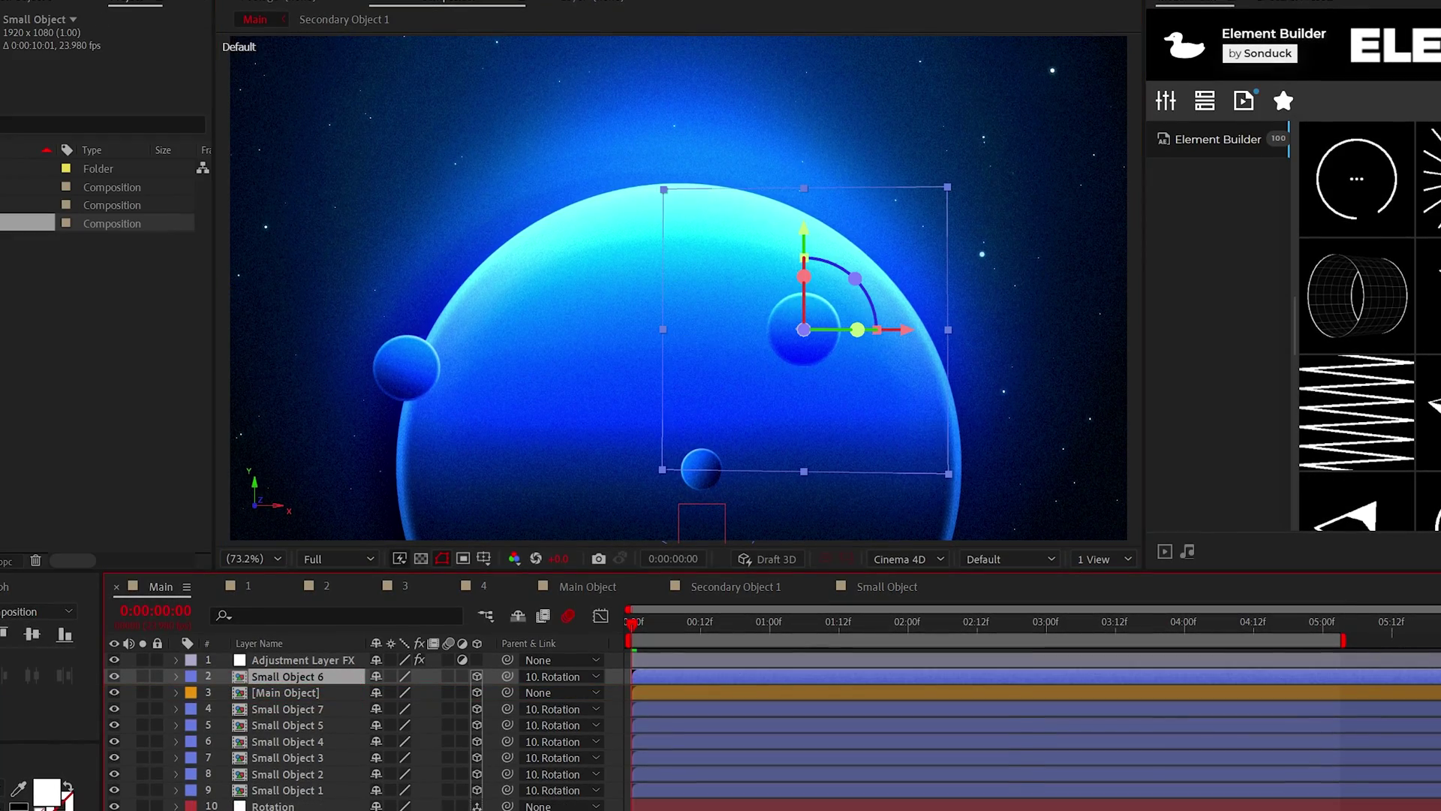
# - Add a Glow effect to Small Object 6 with a threshold of 36.9% and a radius of 107
pyautogui.click(251, 10)
pyautogui.moveTo(273, 624)
pyautogui.click(452, 676)
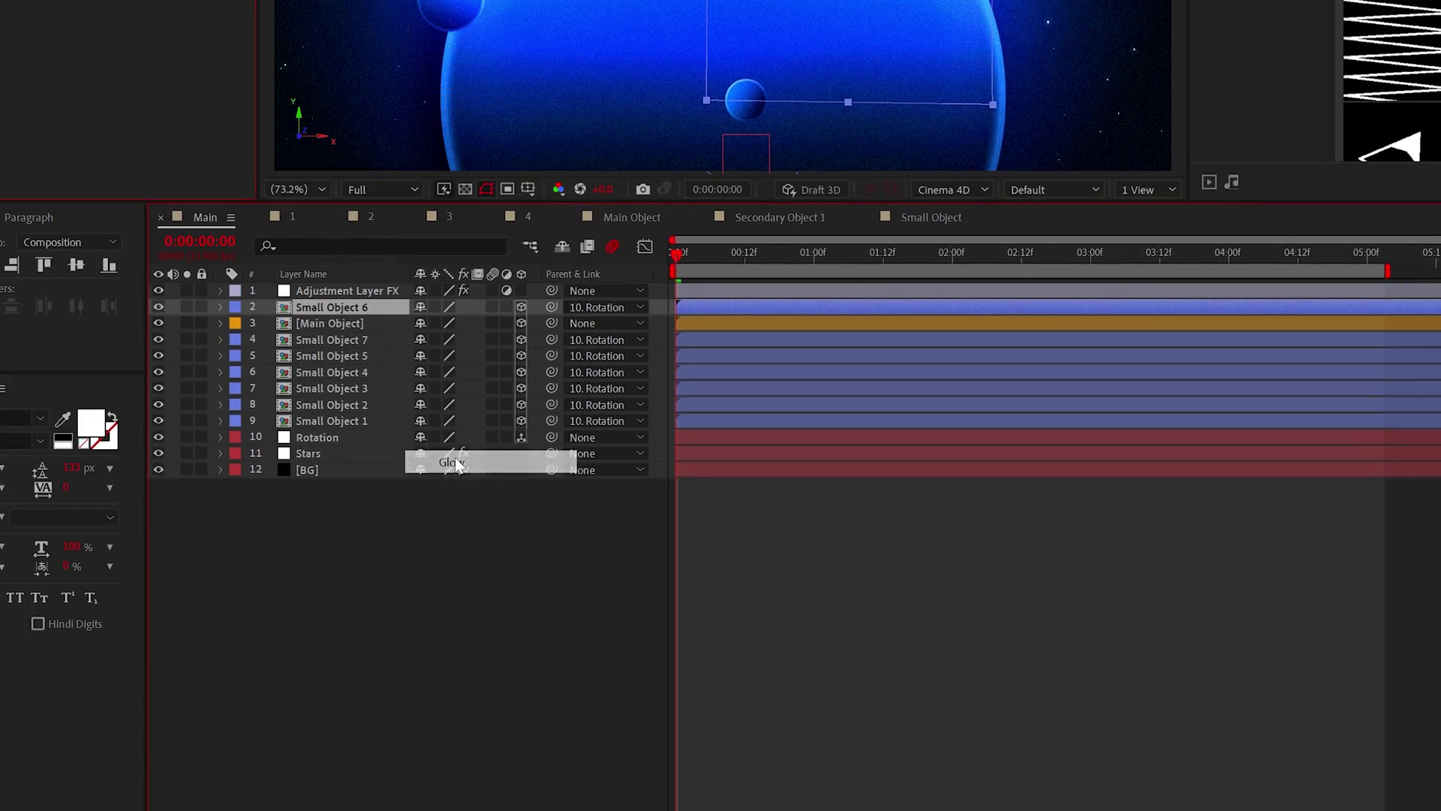
pyautogui.moveTo(183, 107); pyautogui.dragTo(178, 108)
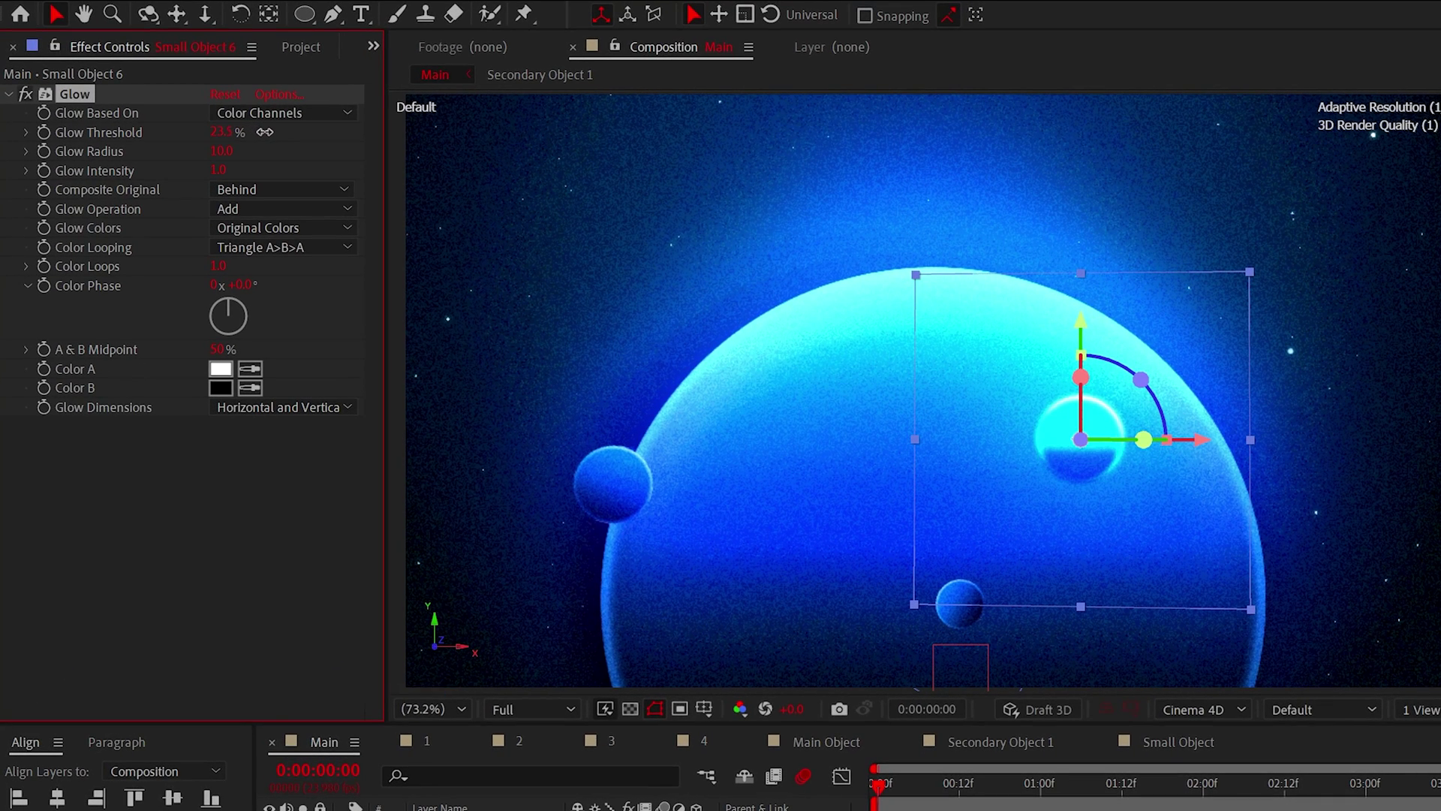
pyautogui.moveTo(223, 151); pyautogui.dragTo(340, 164)
pyautogui.moveTo(222, 132); pyautogui.dragTo(237, 128)
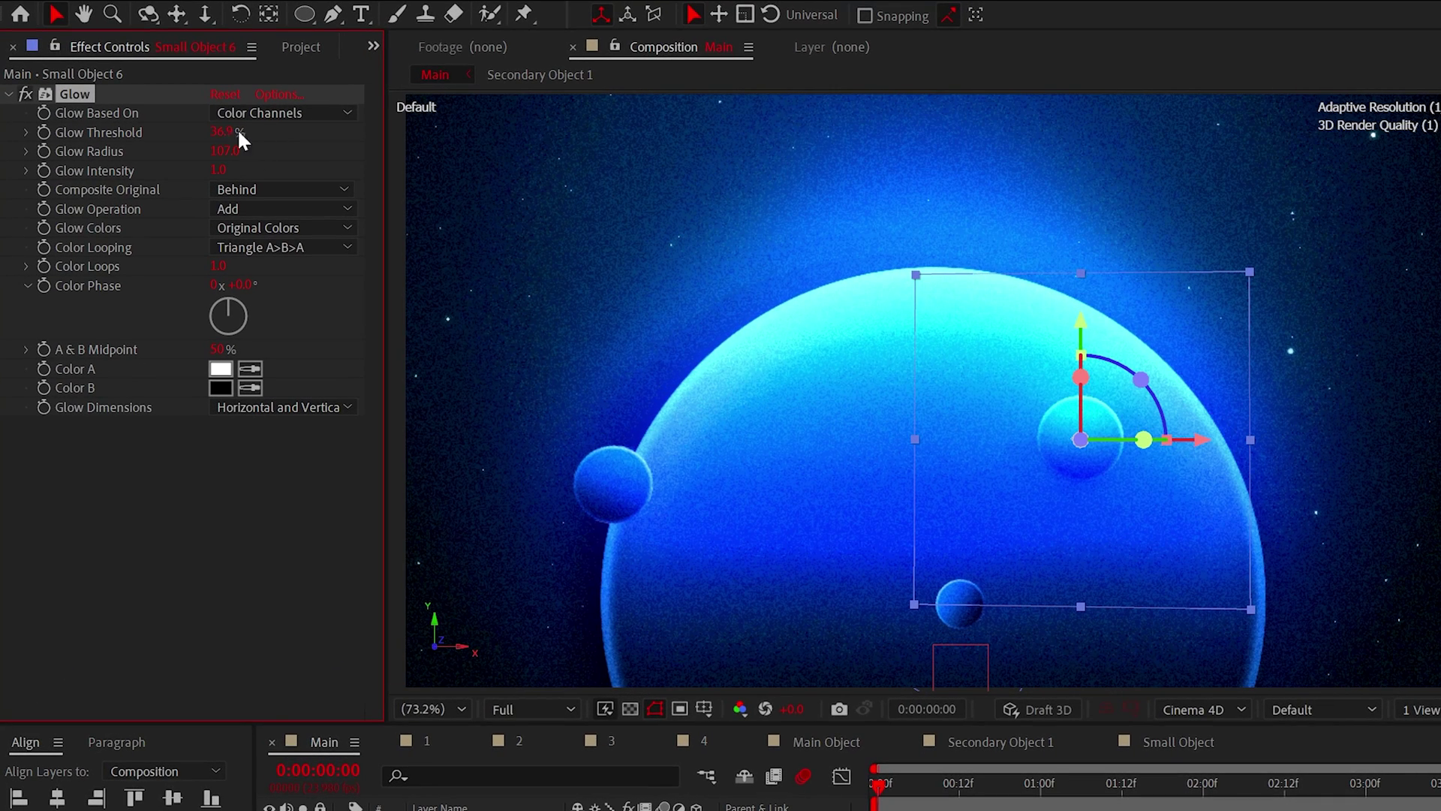
# - Duplicate the Glow on Small Object 6, set the copy's threshold to 64.7%, reduce its radius, and collapse both effects
pyautogui.hotkey('ctrl', 'd')
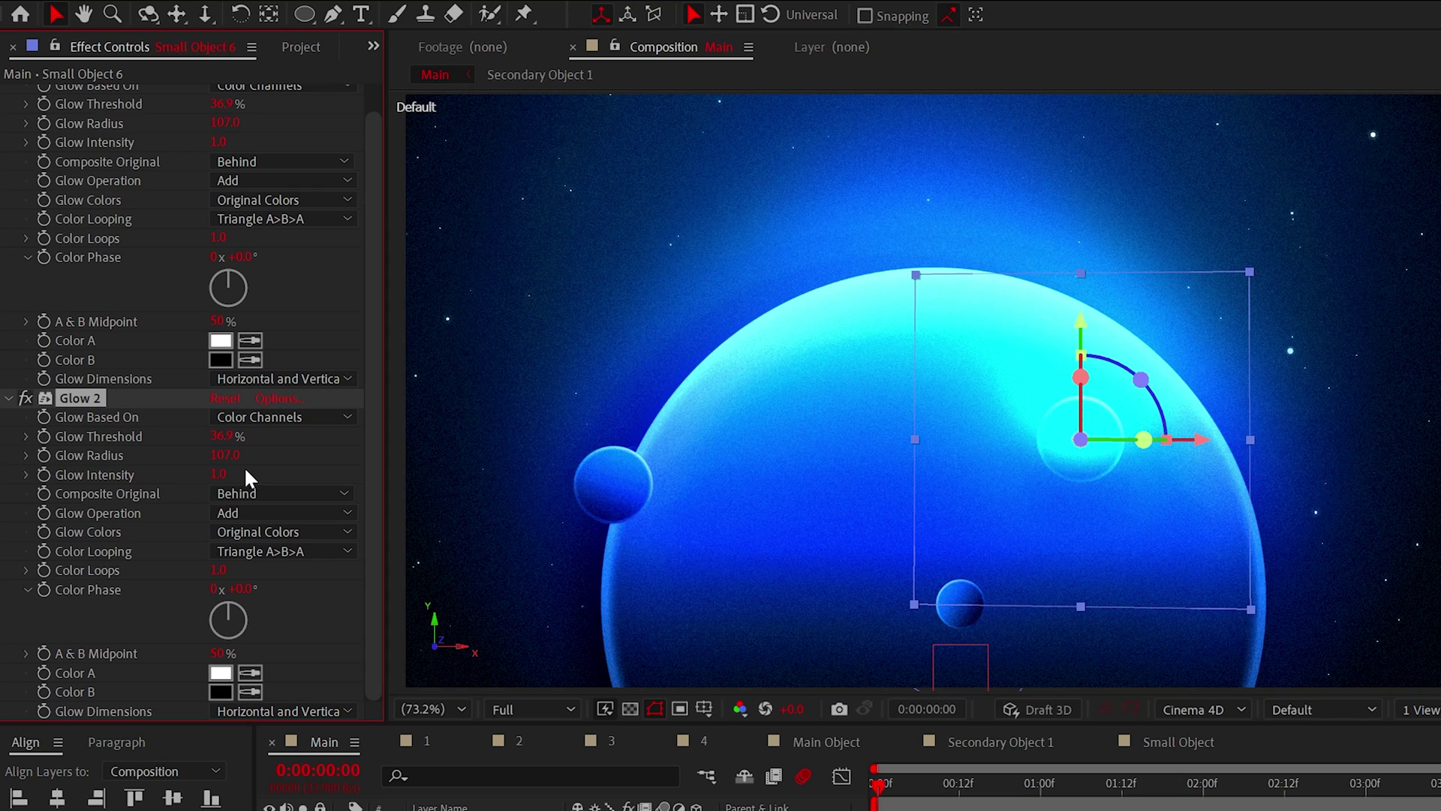
pyautogui.moveTo(222, 436); pyautogui.dragTo(292, 436)
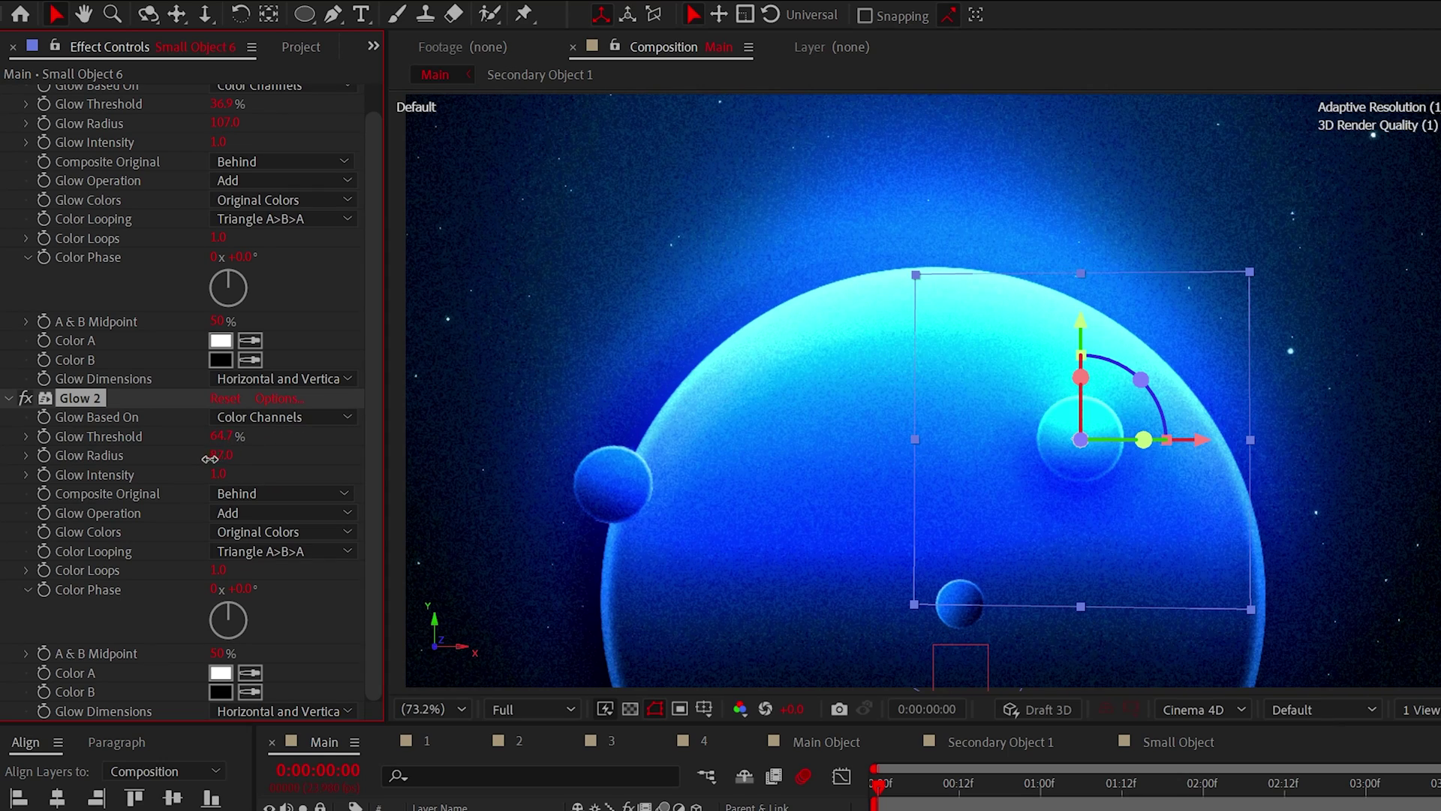
pyautogui.scroll(1, 10, 101)
pyautogui.click(8, 94)
pyautogui.click(8, 114)
# - Add a Noise effect to Small Object 6 with a 24% noise amount and colour noise turned off
pyautogui.click(235, 11)
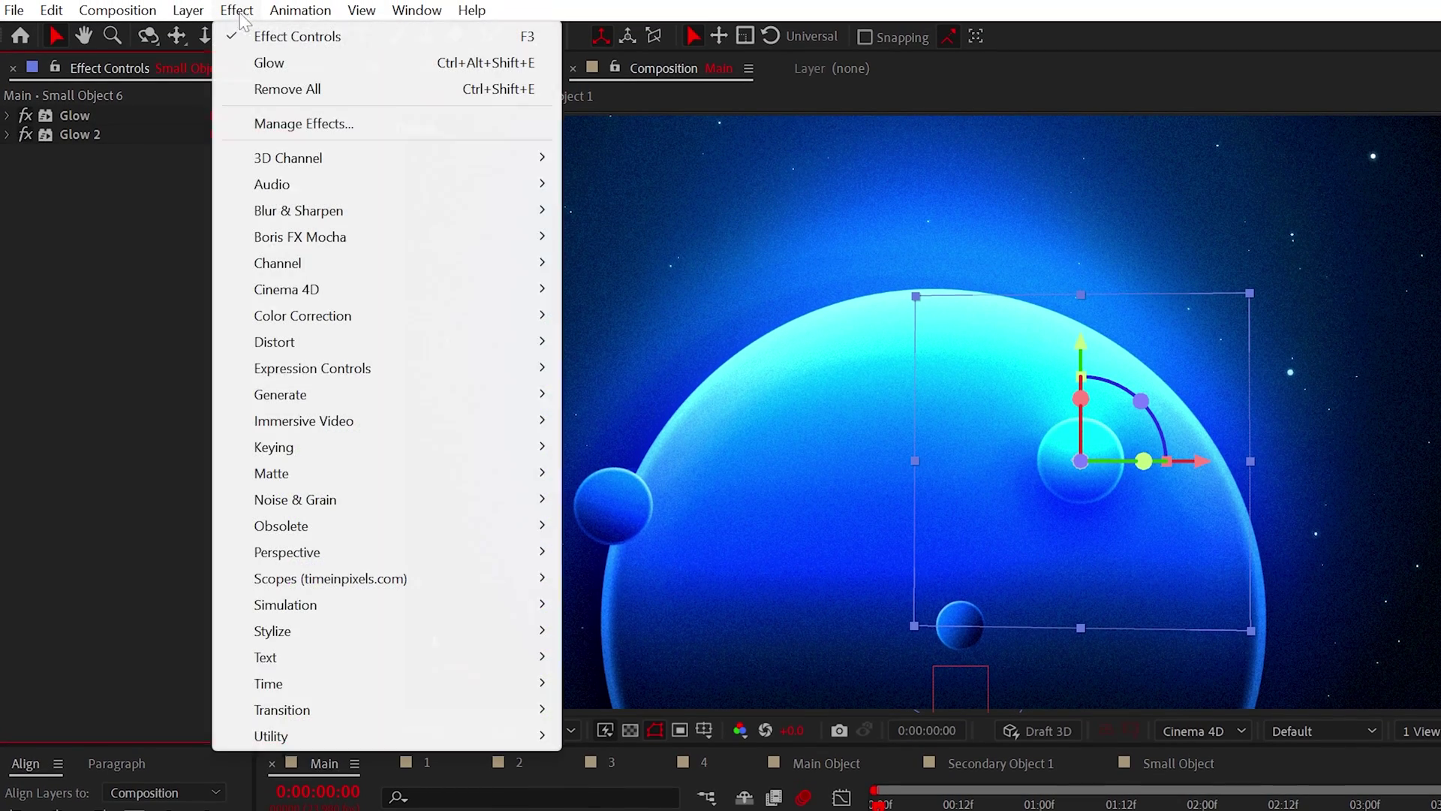
pyautogui.moveTo(300, 499)
pyautogui.click(608, 666)
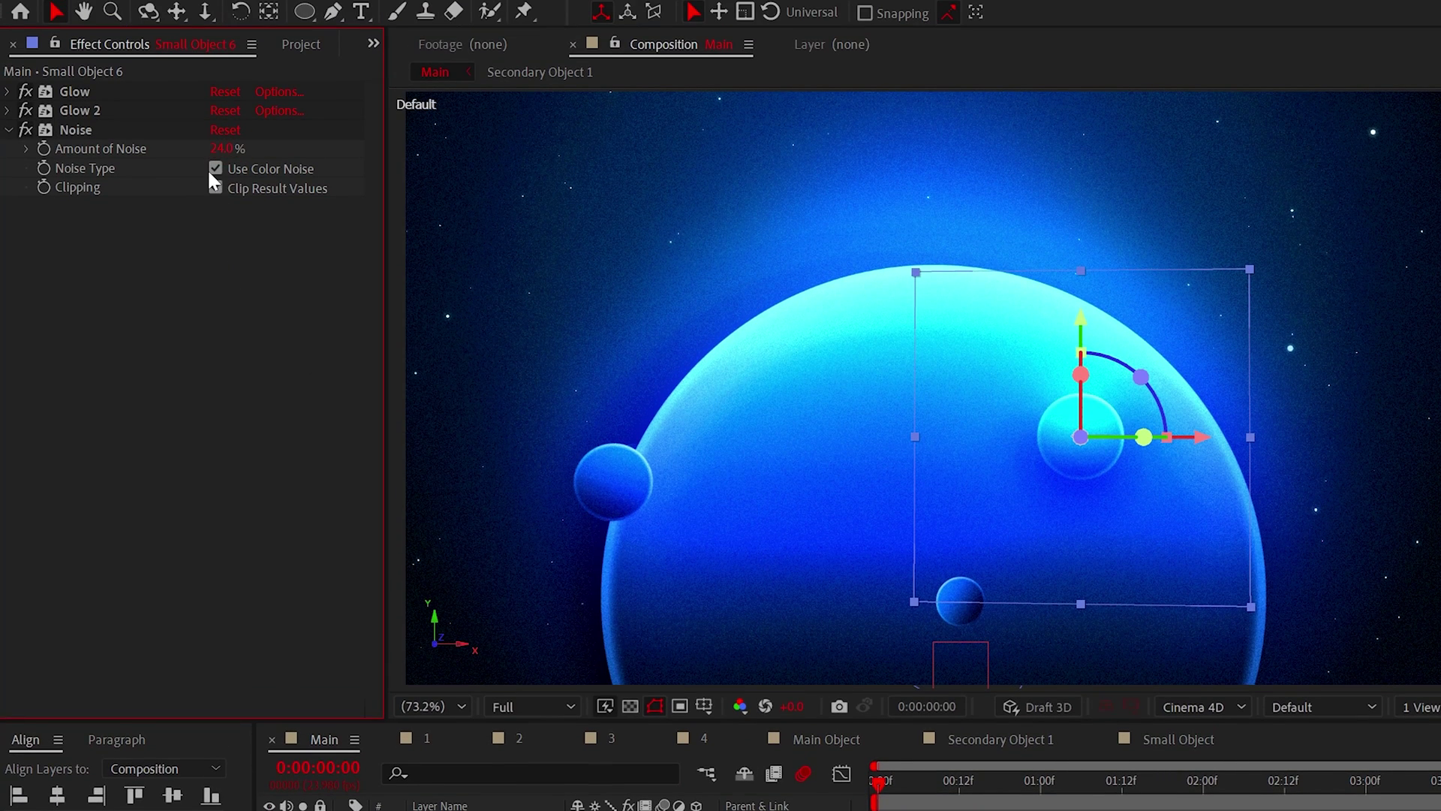
pyautogui.click(216, 168)
# - Add a Posterize effect to Small Object 6 below the Noise and set its level to 11
pyautogui.click(237, 16)
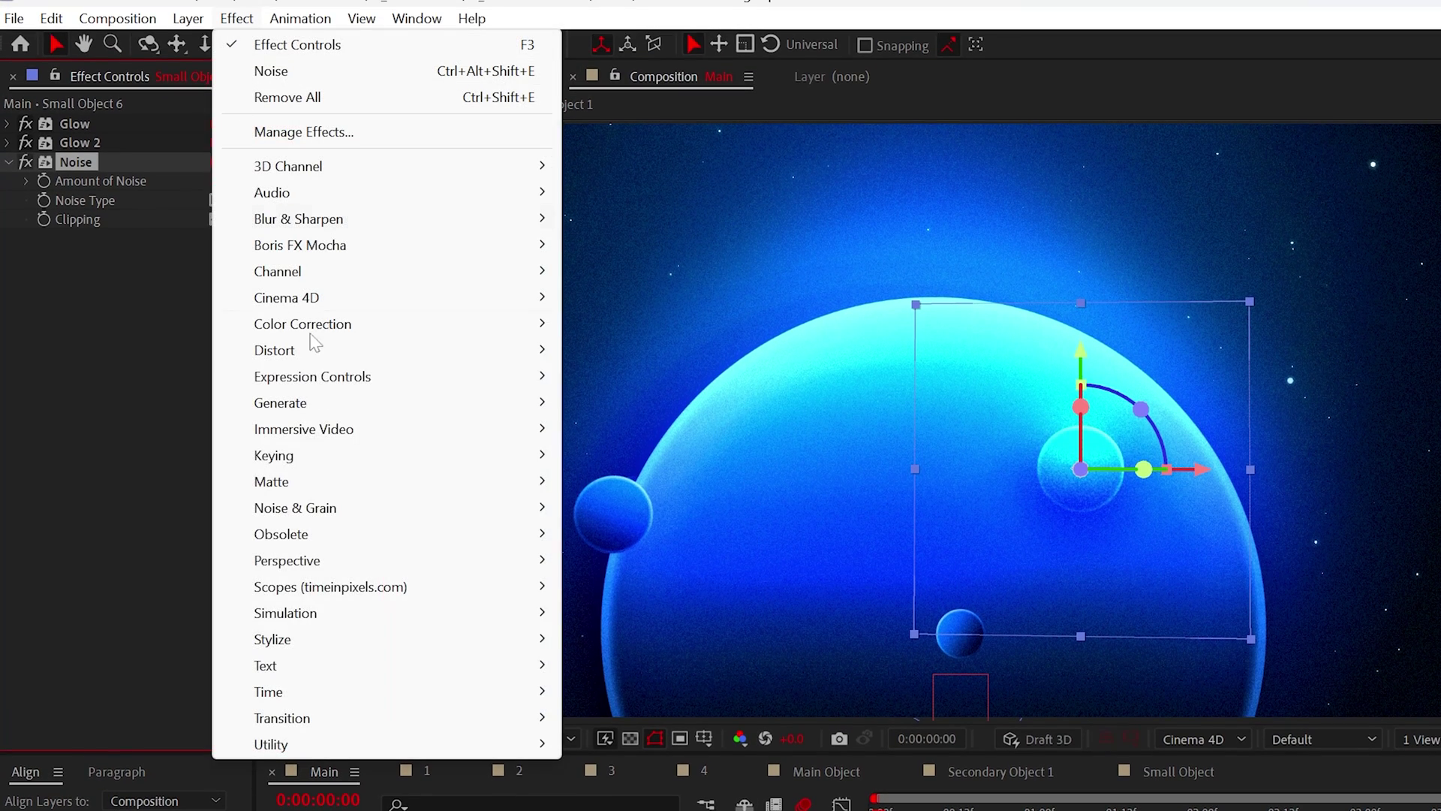
pyautogui.moveTo(295, 640)
pyautogui.click(617, 644)
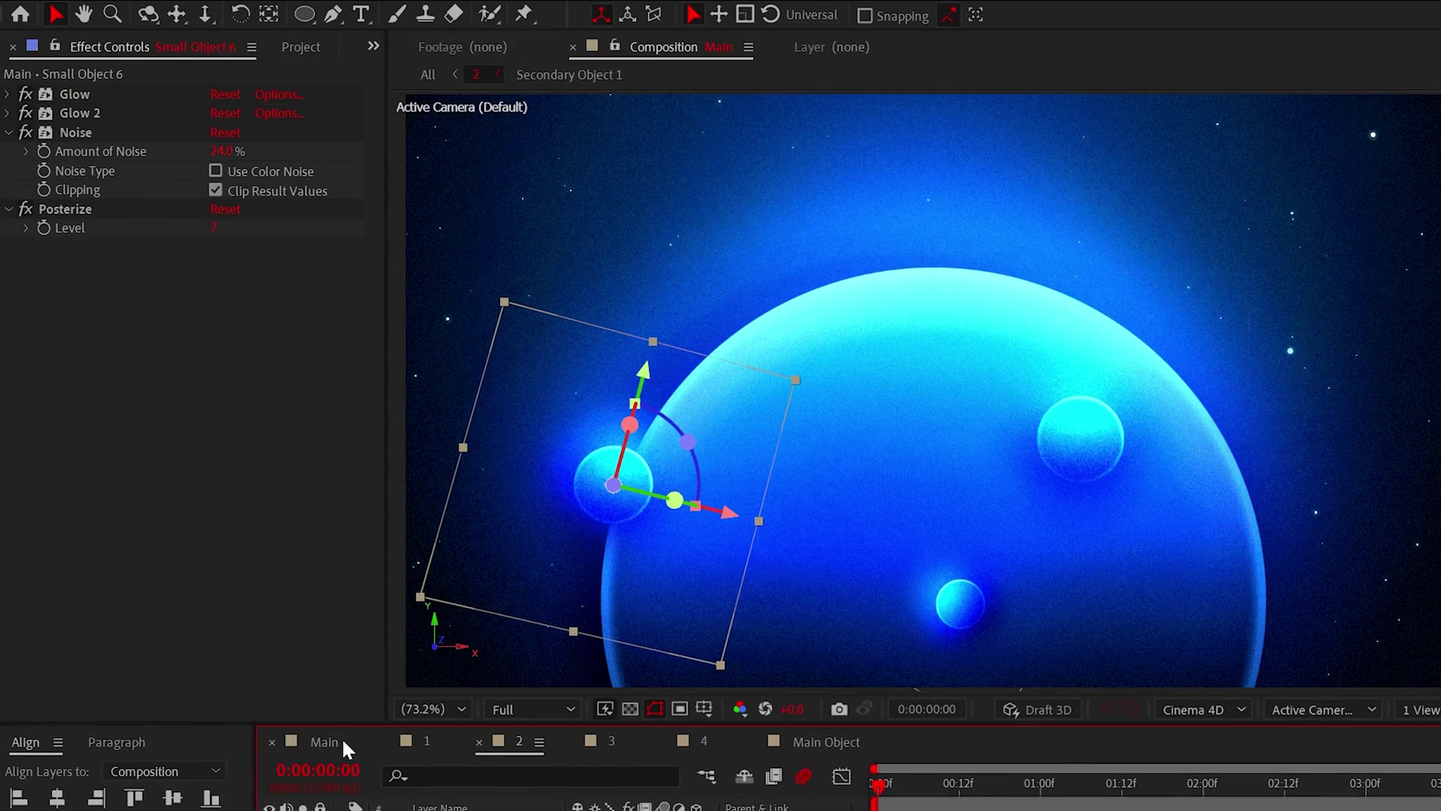
# - Copy both Glows, the Noise and the Posterize from Small Object 6 onto Small Objects 1 to 5 and 7, and deselect the layers
pyautogui.click(81, 96)
pyautogui.hotkey('ctrl', 'a')
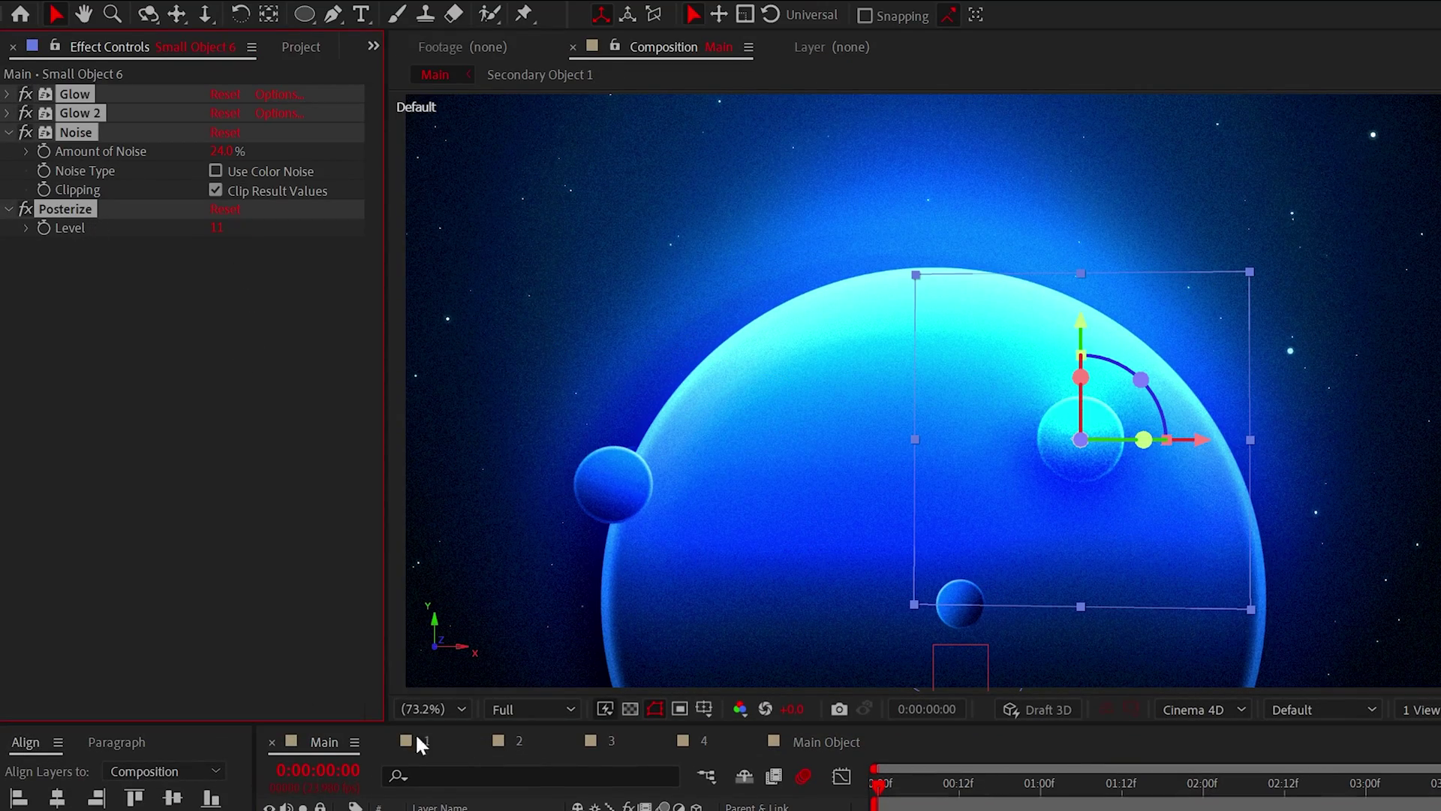
pyautogui.click(389, 724)
pyautogui.keyDown('shift'); pyautogui.click(312, 691); pyautogui.keyUp('shift')
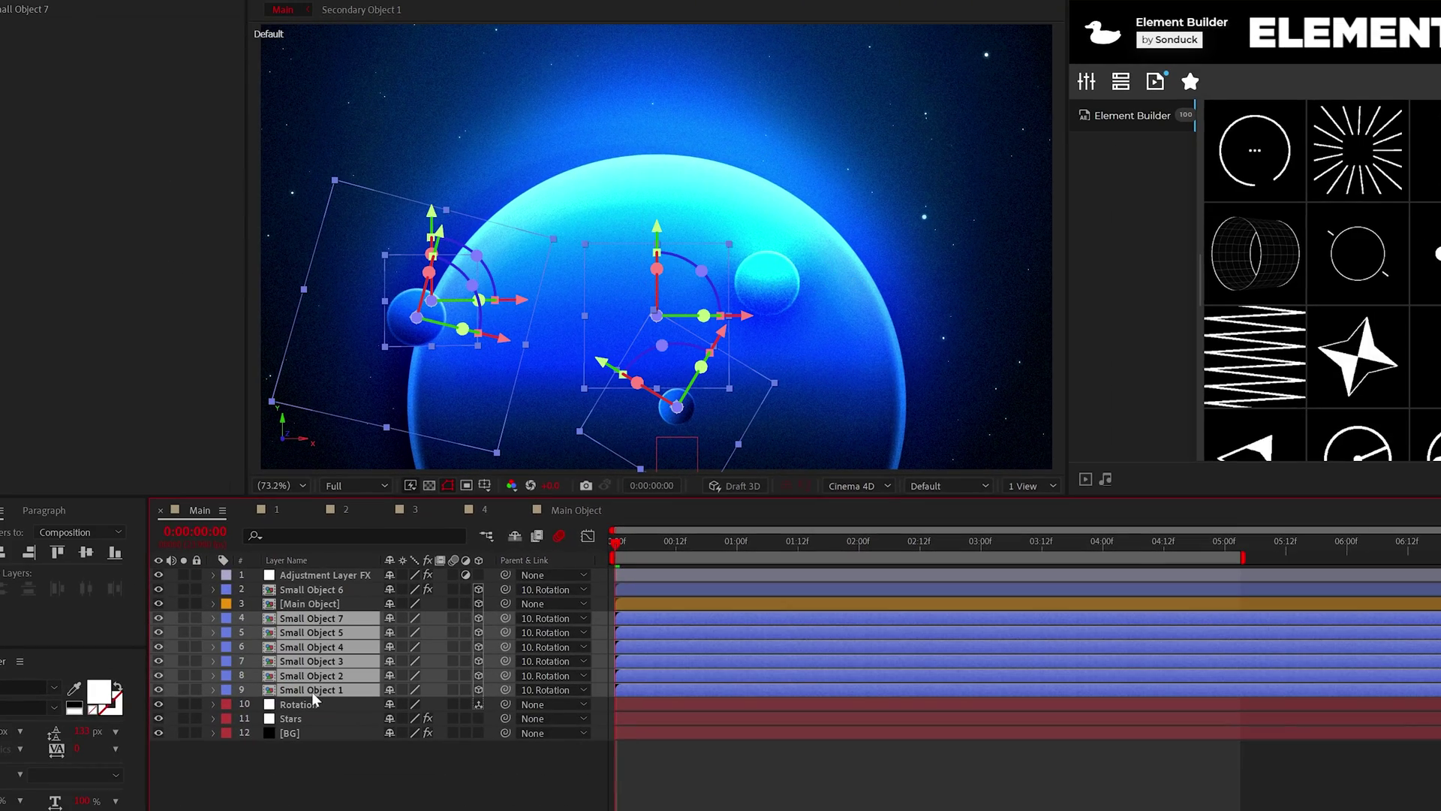
pyautogui.hotkey('ctrl', 'v')
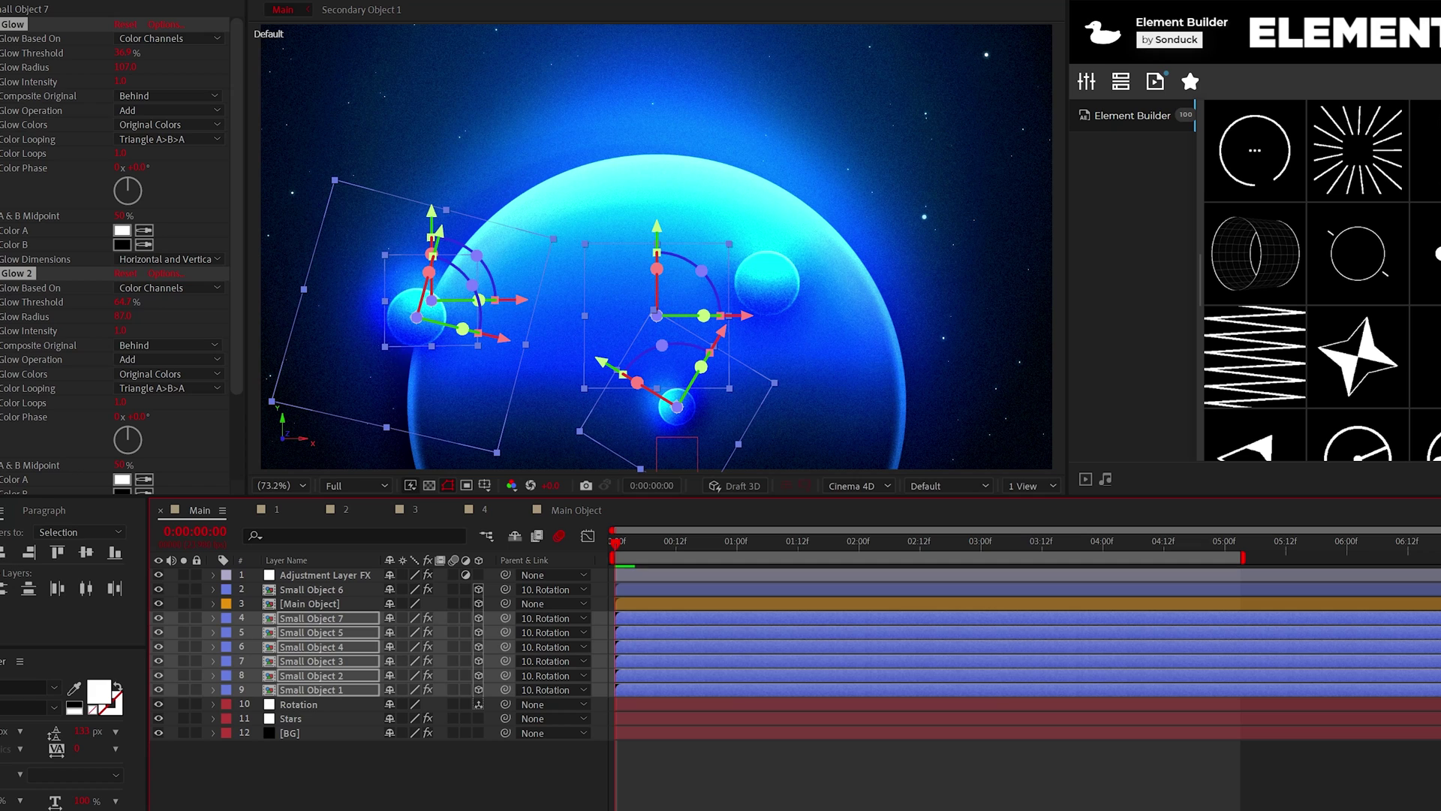
pyautogui.press('F2')
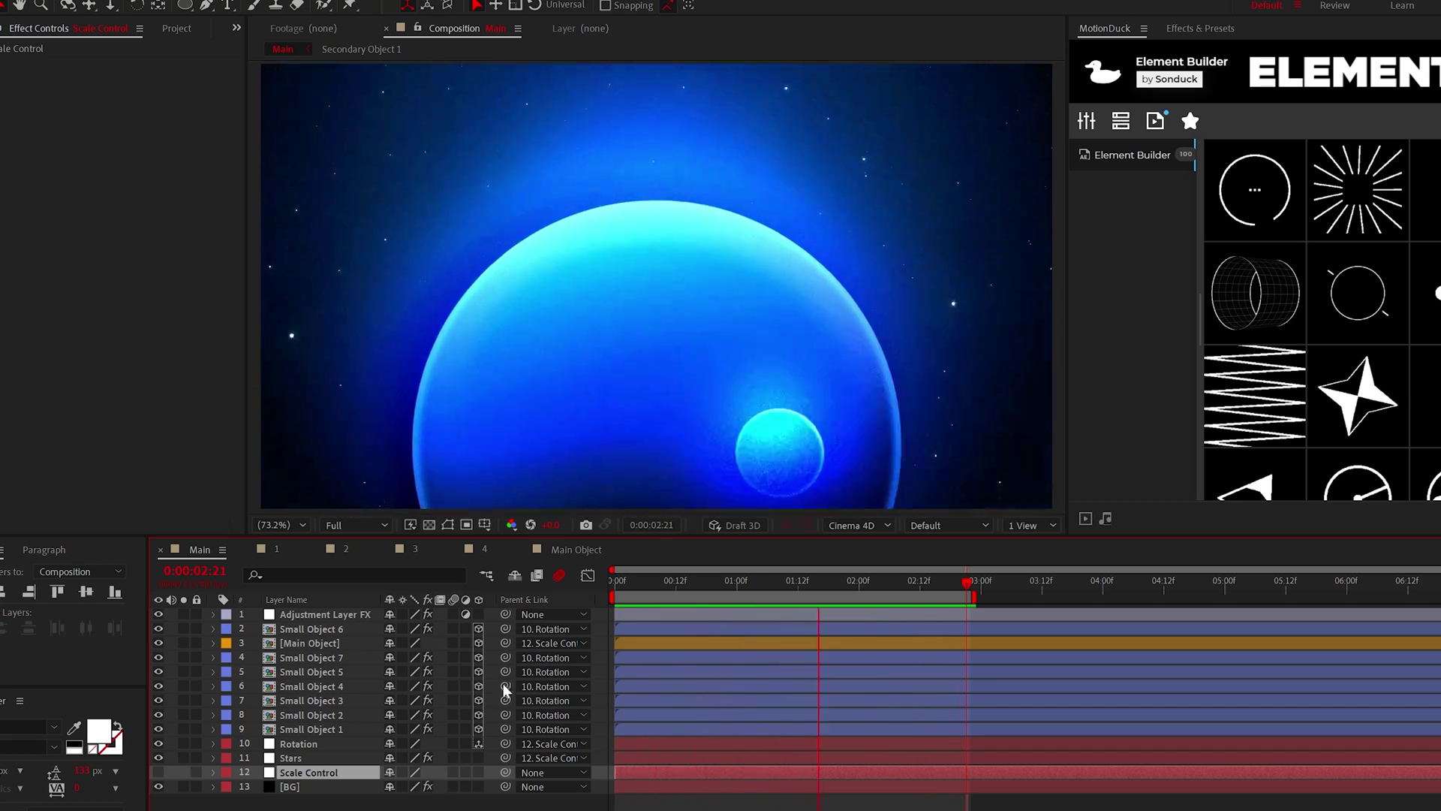
# - Create a new adjustment layer above all other layers in the Main composition and add an effect to it
pyautogui.press('F2')
pyautogui.hotkey('ctrl', 'alt', 'y')
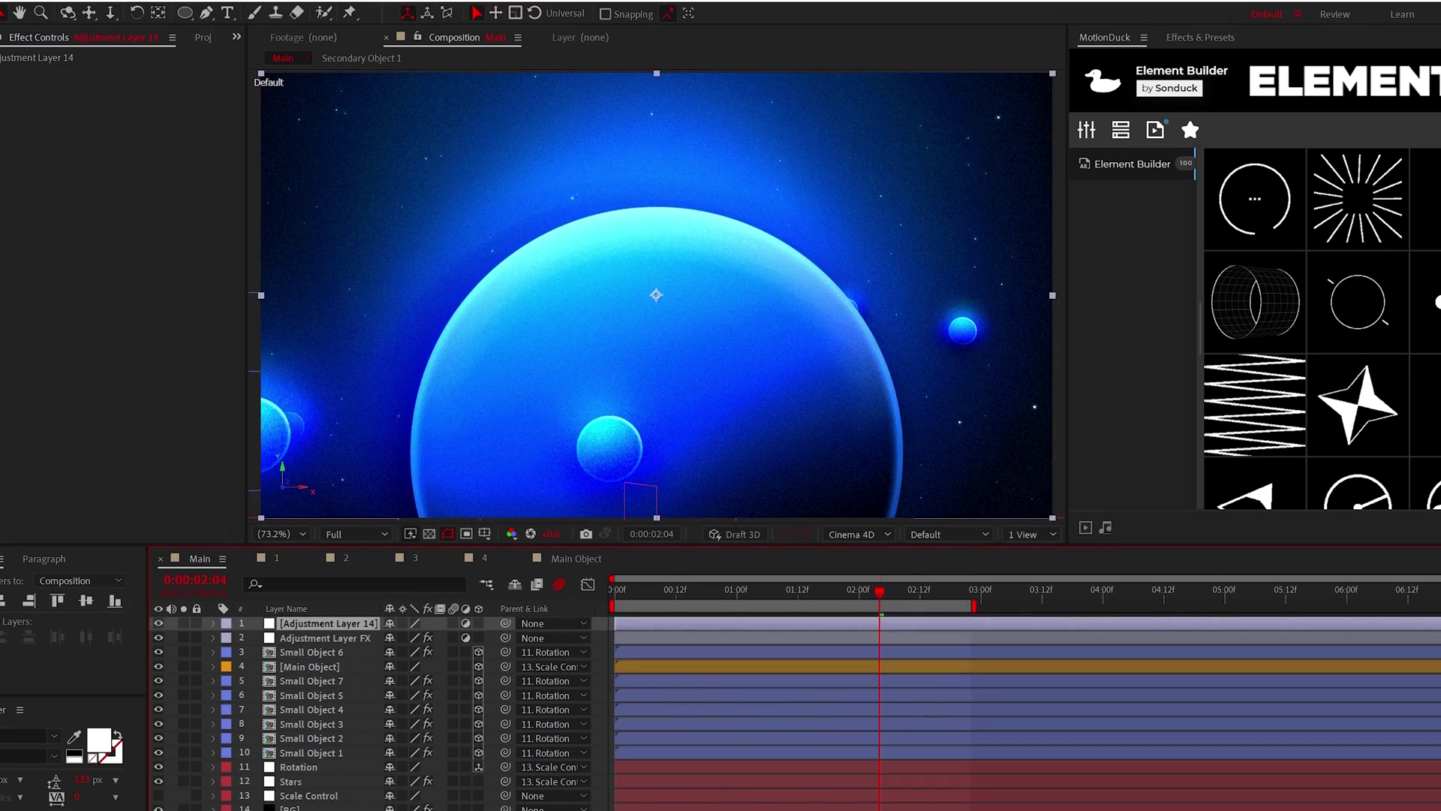
pyautogui.click(135, 9)
pyautogui.moveTo(200, 488)
pyautogui.click(676, 593)
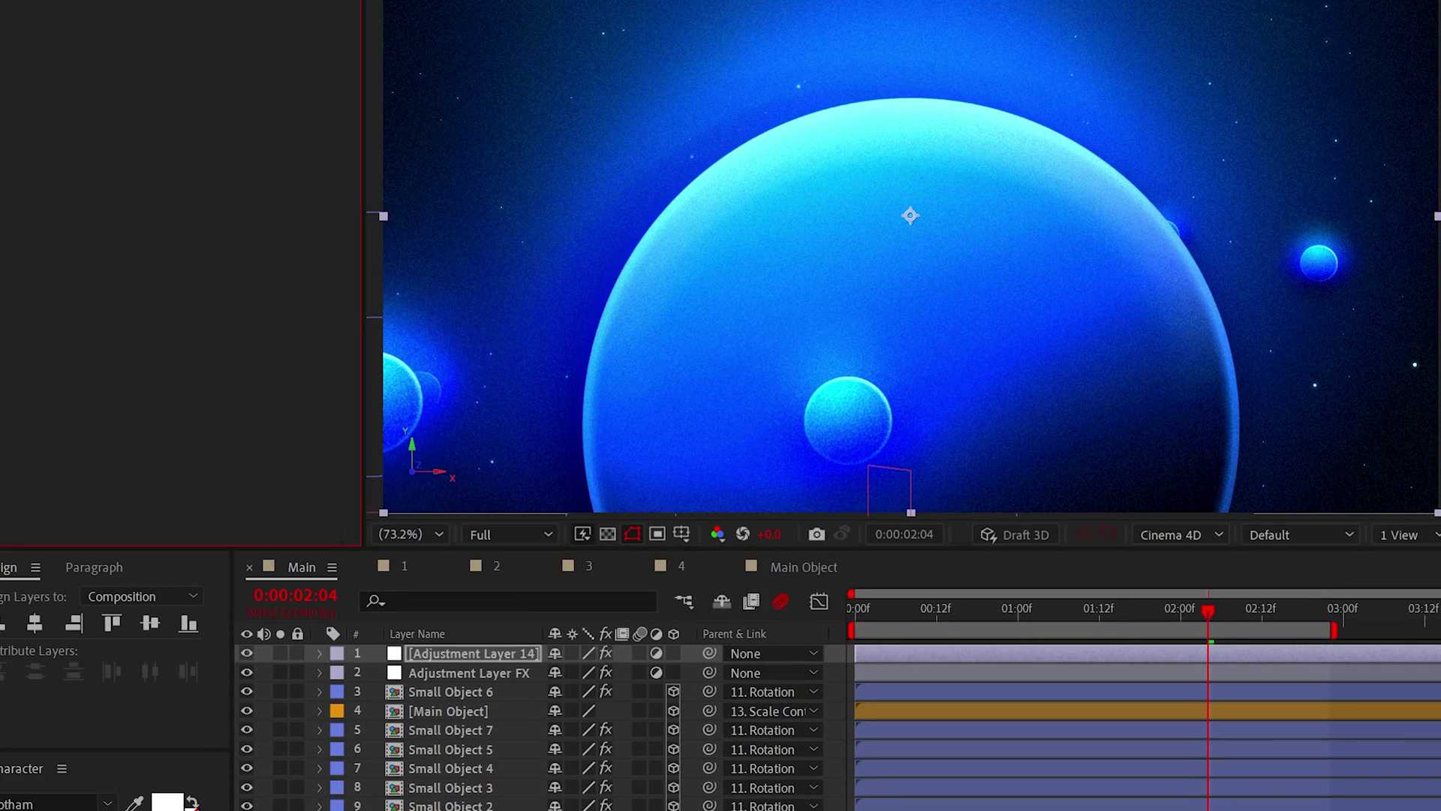